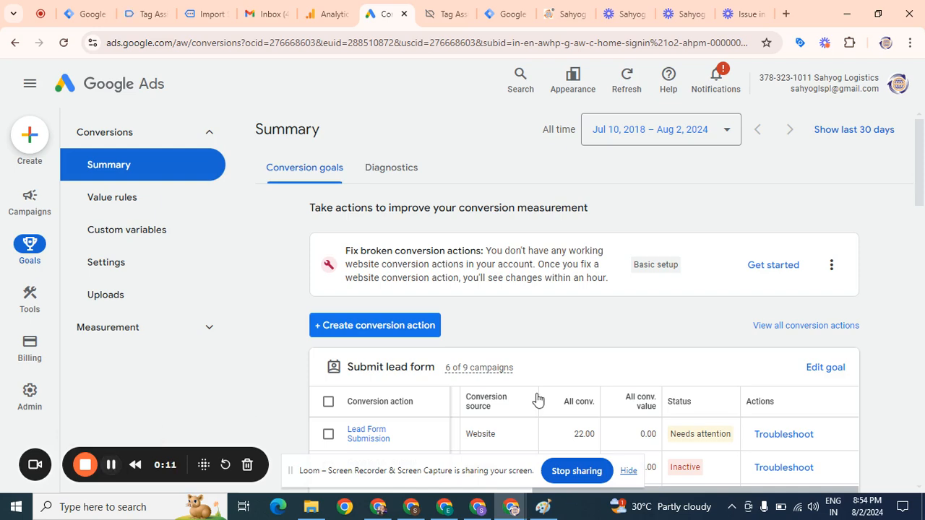
Review the conversion goals and their conversion actions on the Summary page
drag(923, 188, 923, 217)
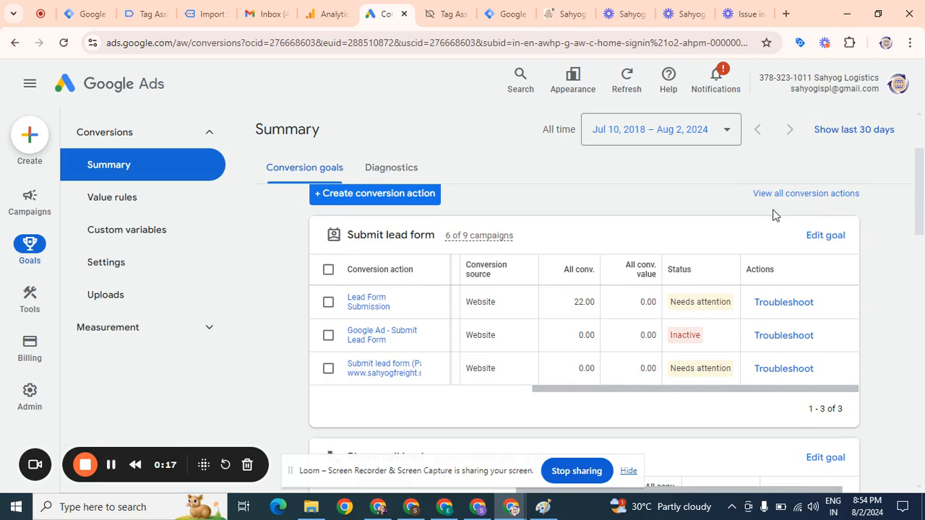
drag(924, 210, 923, 479)
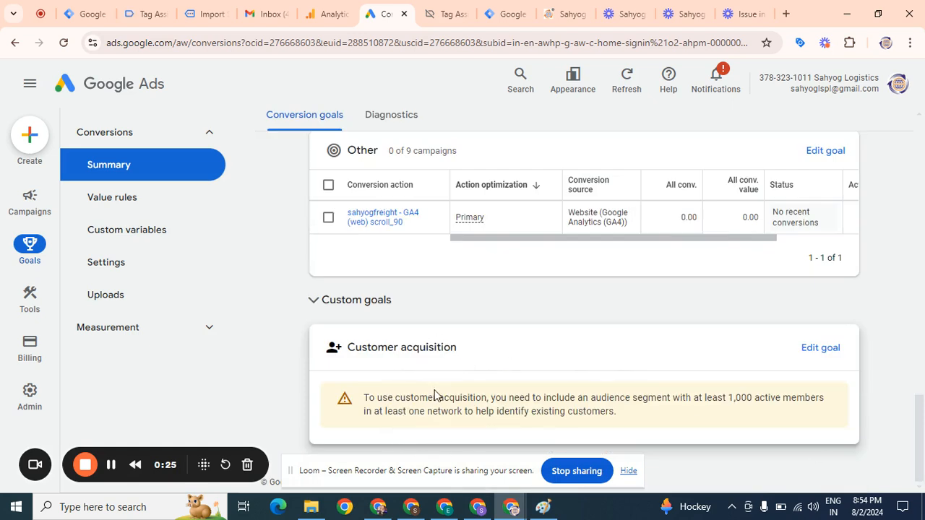
drag(920, 444, 923, 208)
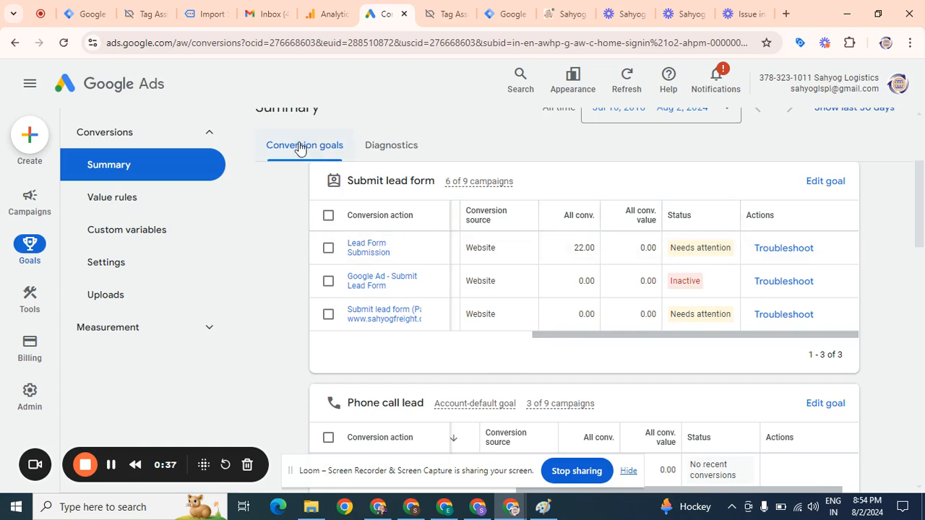
drag(923, 230, 922, 197)
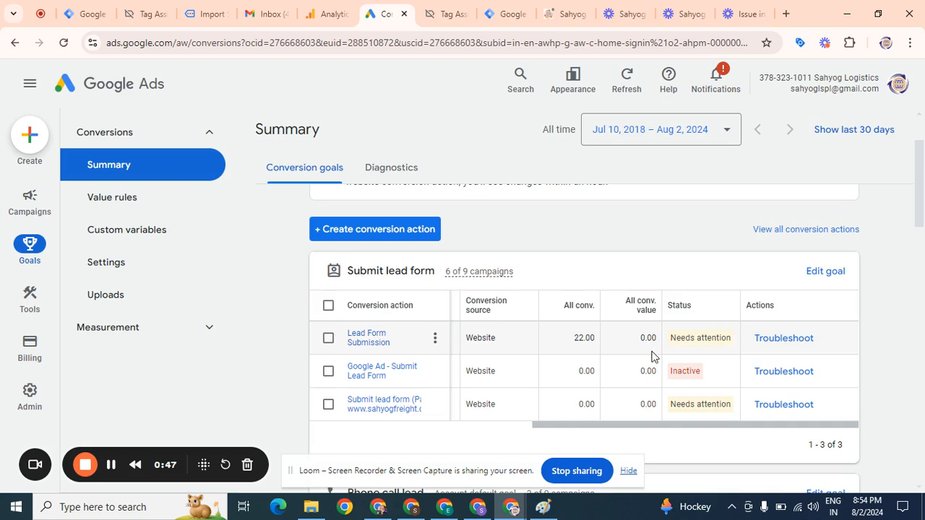
drag(920, 169, 923, 452)
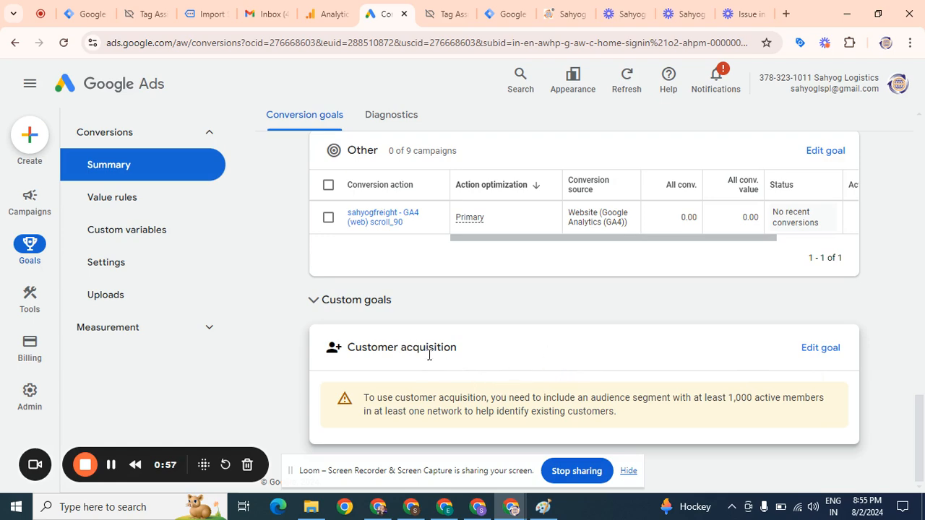
drag(922, 421, 924, 180)
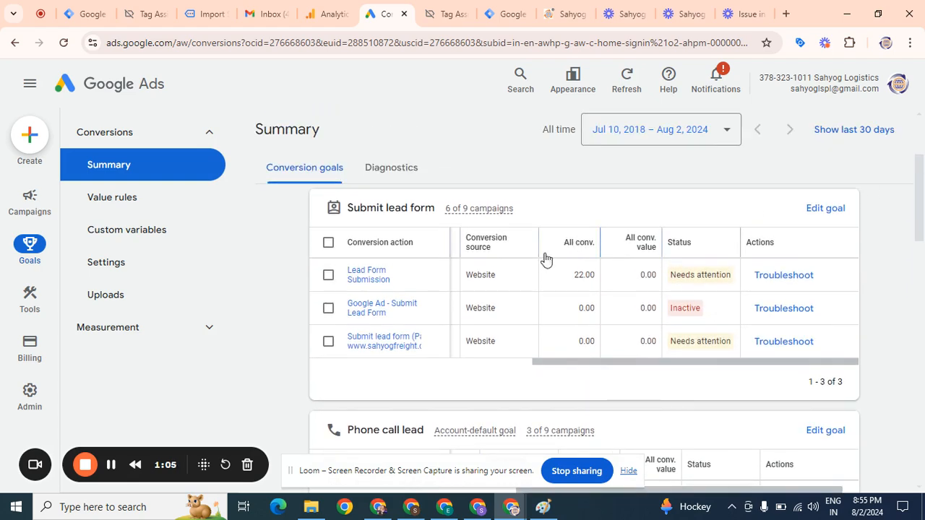
drag(923, 208, 924, 506)
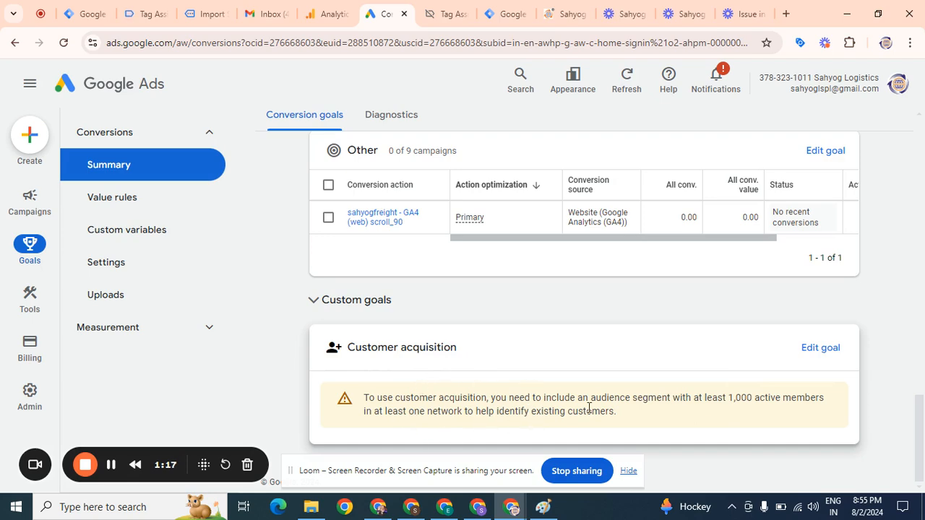
drag(923, 452, 924, 124)
drag(924, 159, 924, 197)
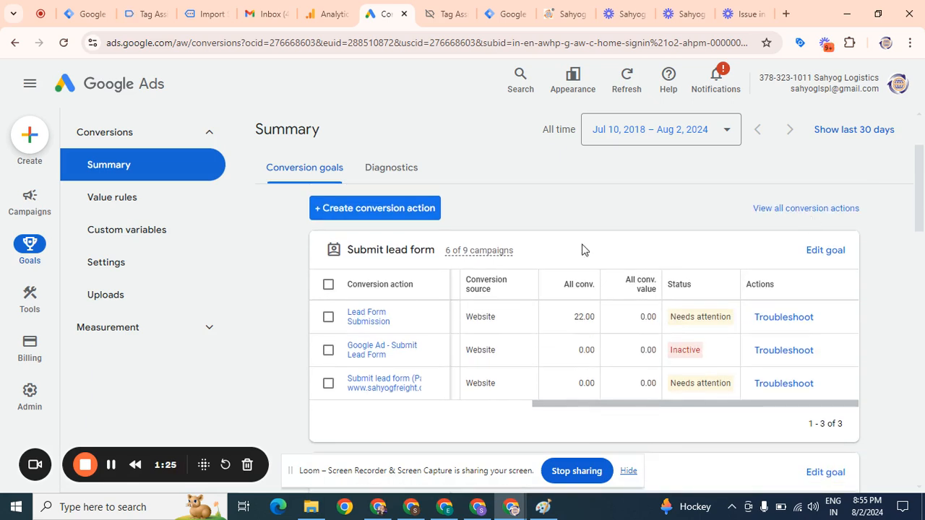
Open the Lead Form Submission conversion action and show its tag setup instructions for Google Tag Manager
click(436, 319)
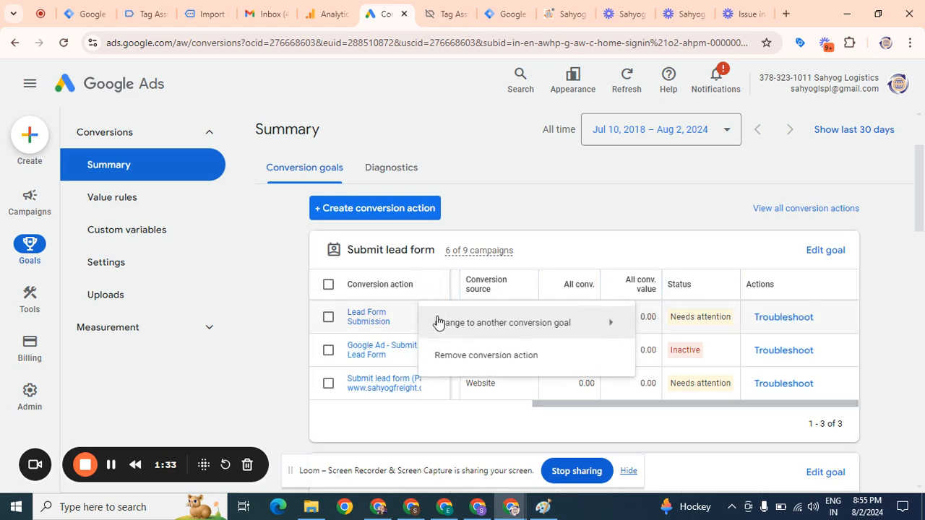
click(374, 323)
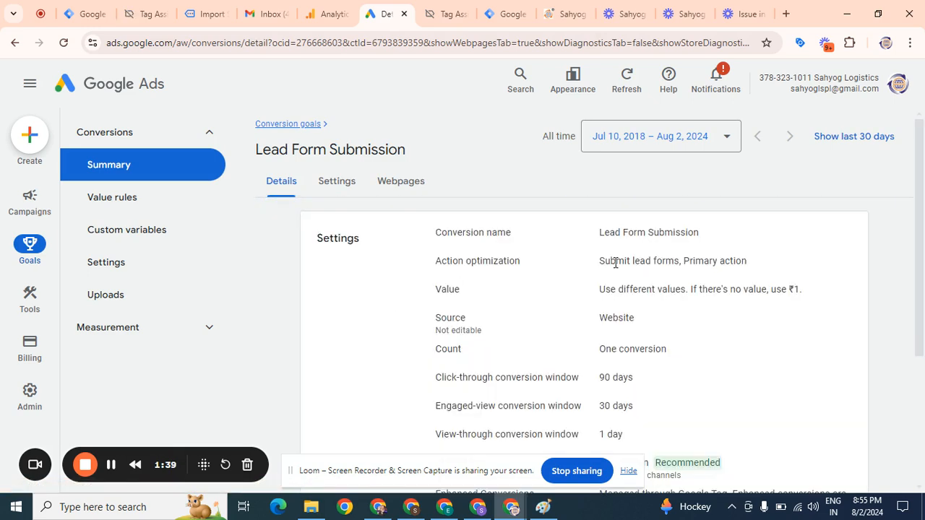
scroll(921, 338, down, 3)
click(844, 397)
scroll(923, 261, down, 2)
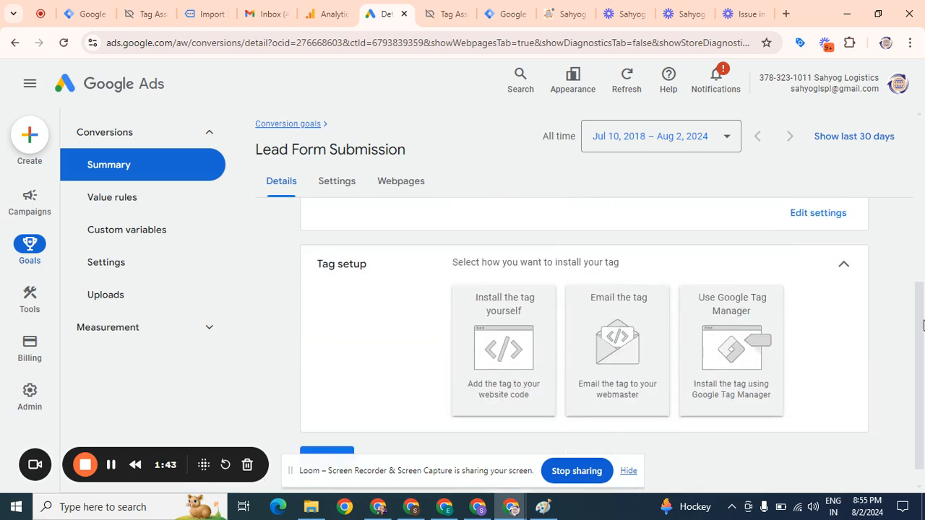
click(731, 354)
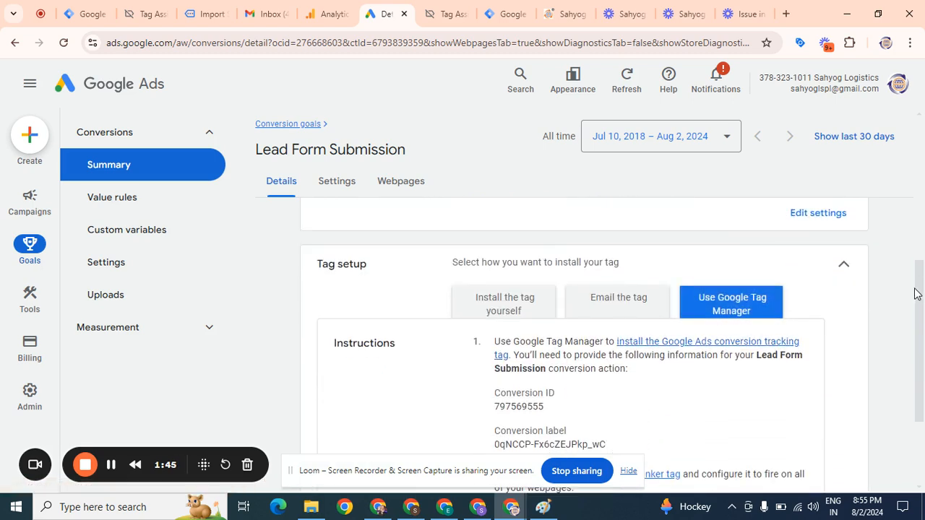
scroll(918, 295, down, 1)
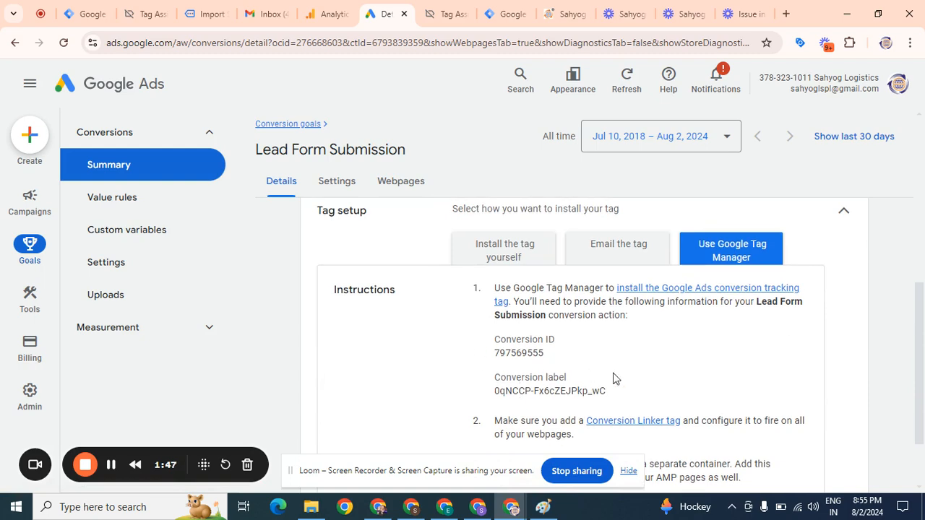
Switch to Tag Manager and open the Tags list of the default workspace
click(495, 8)
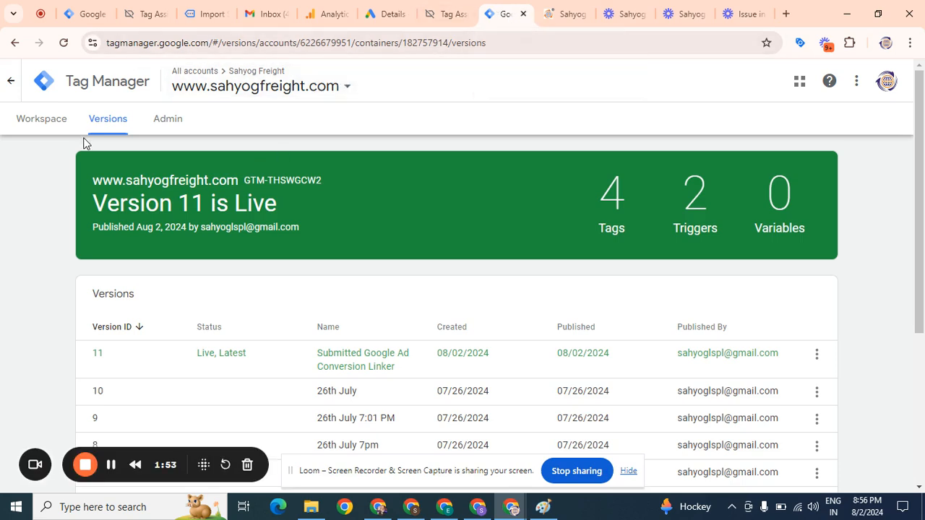
click(41, 124)
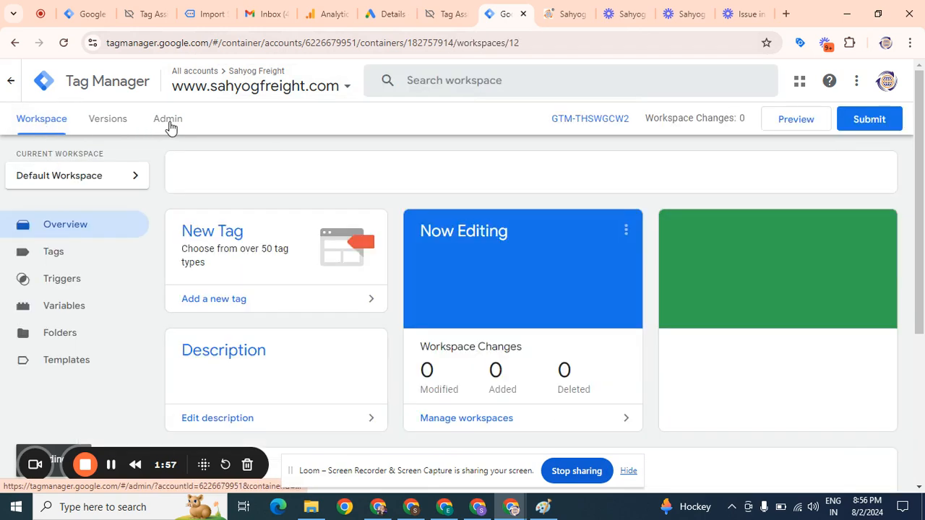
click(46, 260)
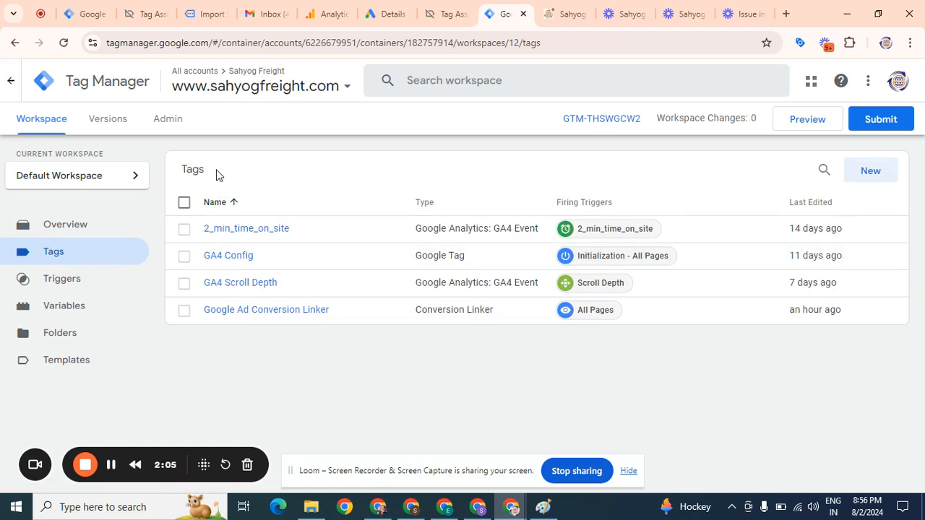
Create a new tag and name it Google Ad Lead Form Submission
click(871, 172)
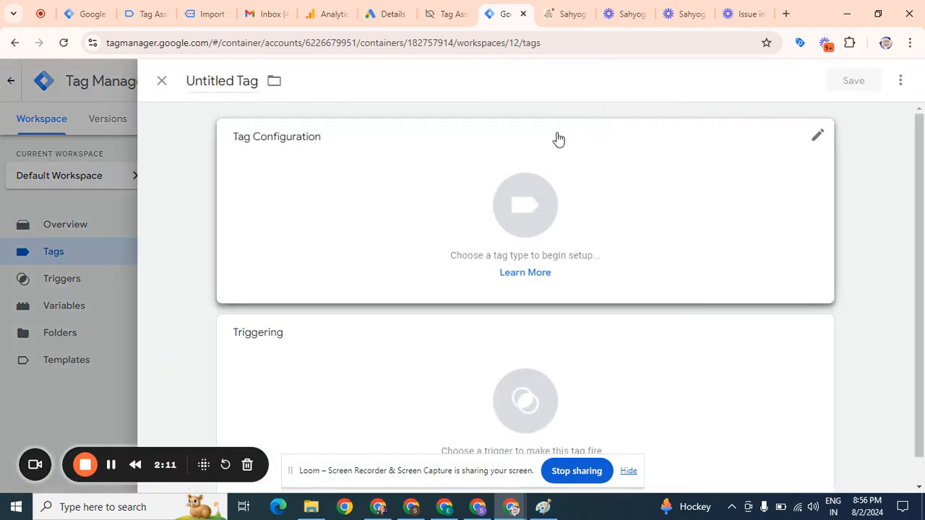
click(256, 80)
key(BackSpace)
key(BackSpace)
key(BackSpace)
key(BackSpace)
key(BackSpace)
key(BackSpace)
key(BackSpace)
key(BackSpace)
key(BackSpace)
key(BackSpace)
key(BackSpace)
key(BackSpace)
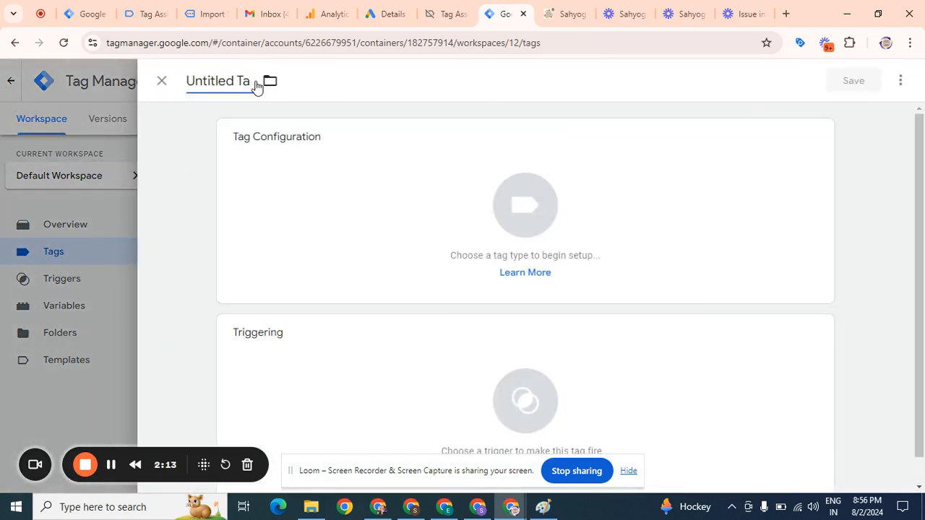
text(Goo)
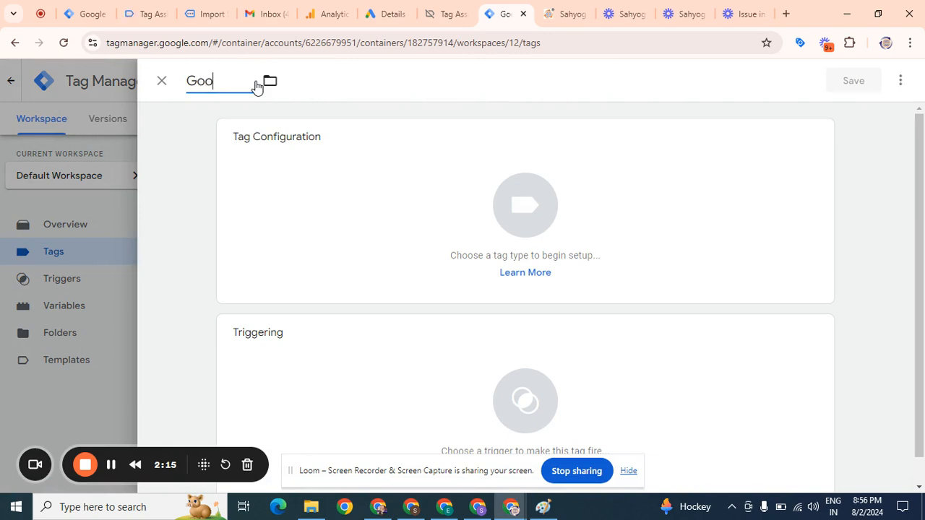
text(gle Ad Lead Form )
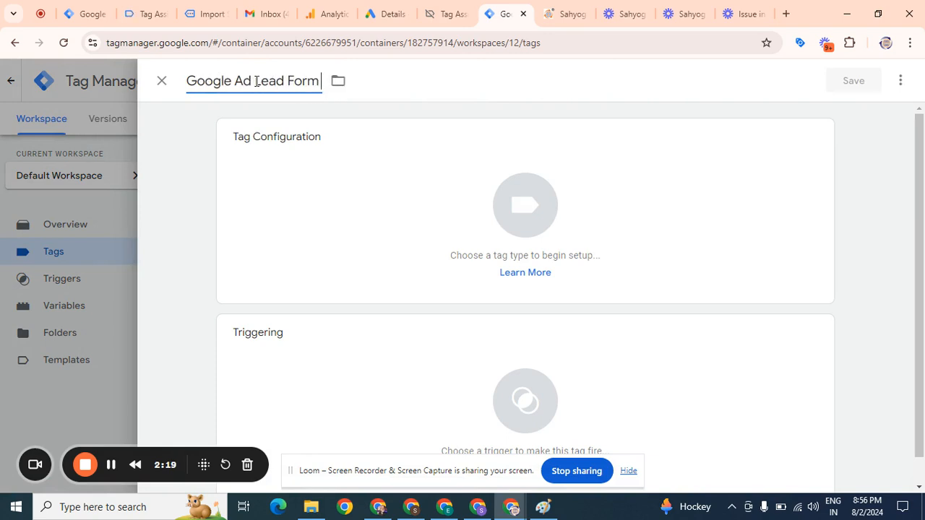
text(Submi)
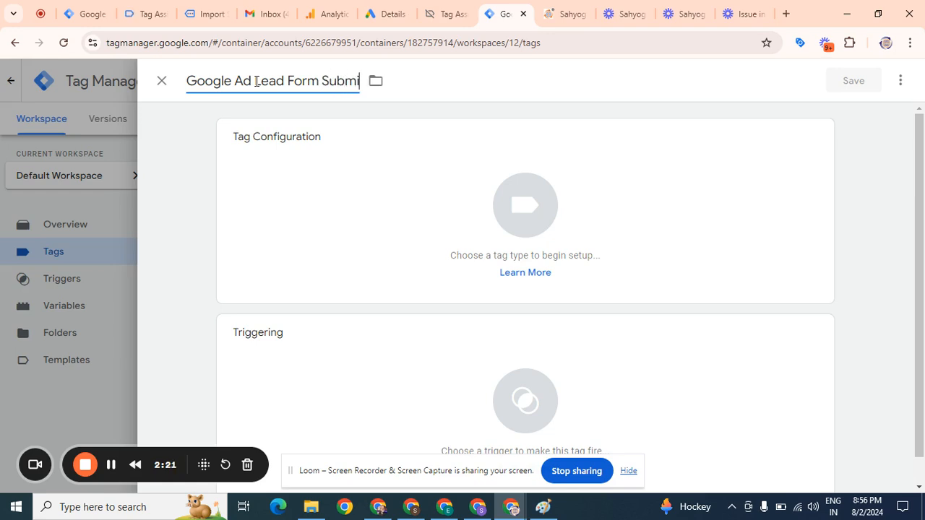
text(ssion)
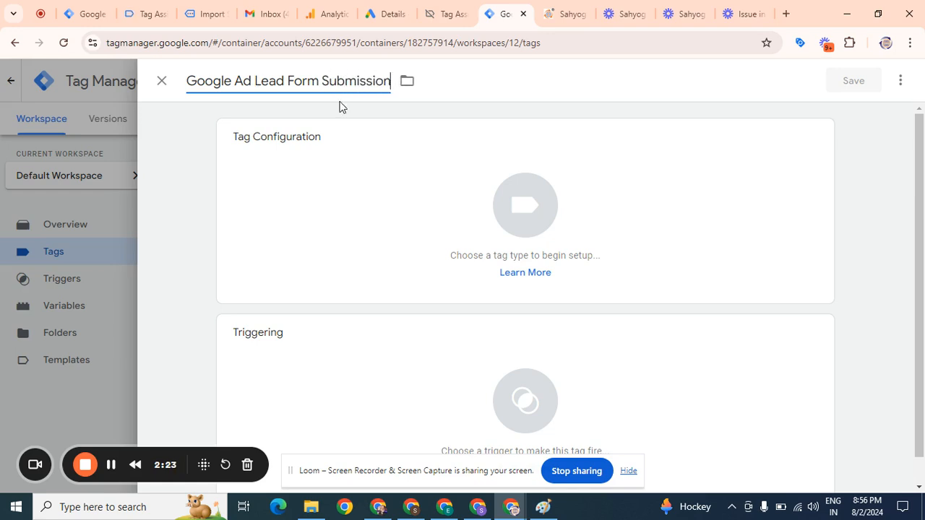
Search tag types for Google Ad and set the tag type to Google Ads Conversion Tracking
click(519, 198)
click(519, 198)
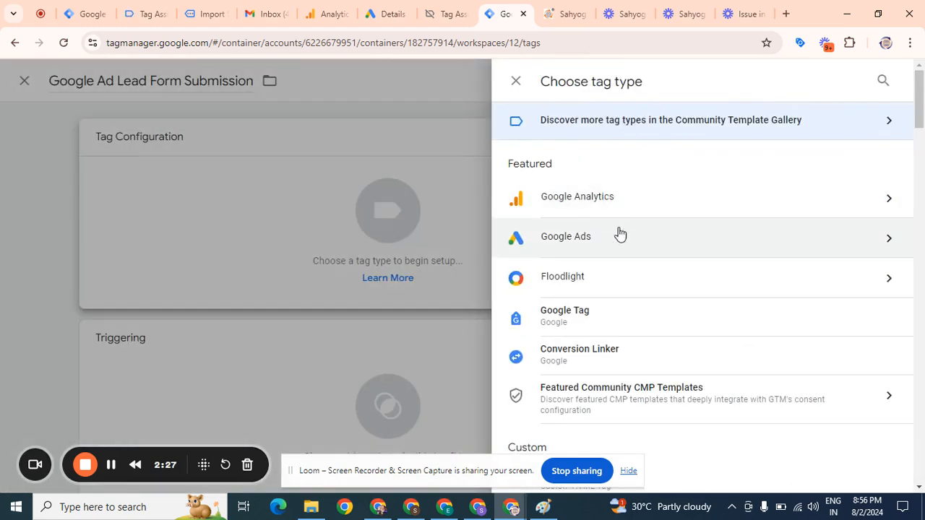
click(374, 511)
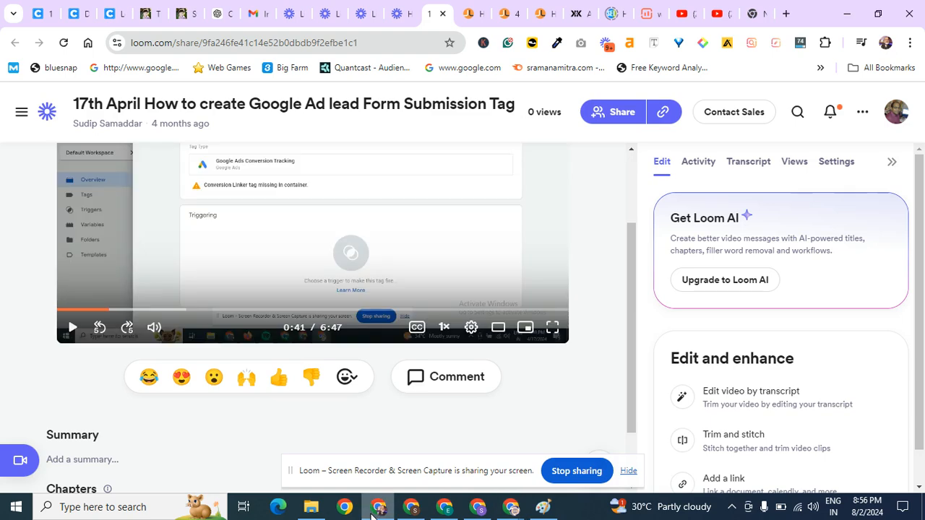
click(509, 510)
click(464, 448)
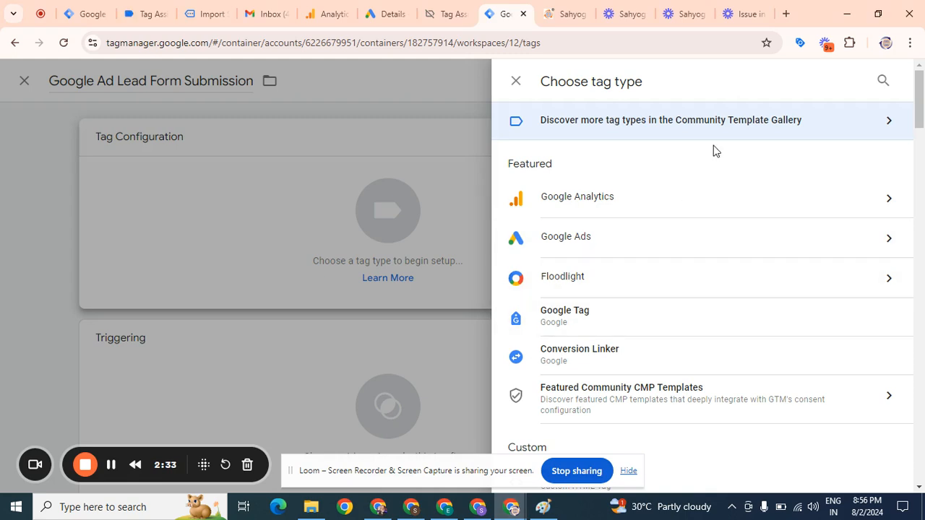
click(883, 82)
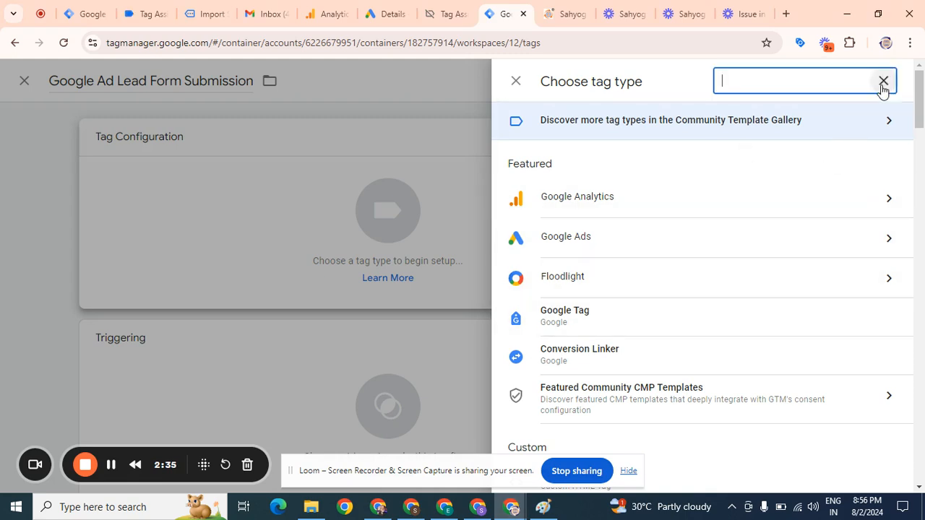
text(Google Ad)
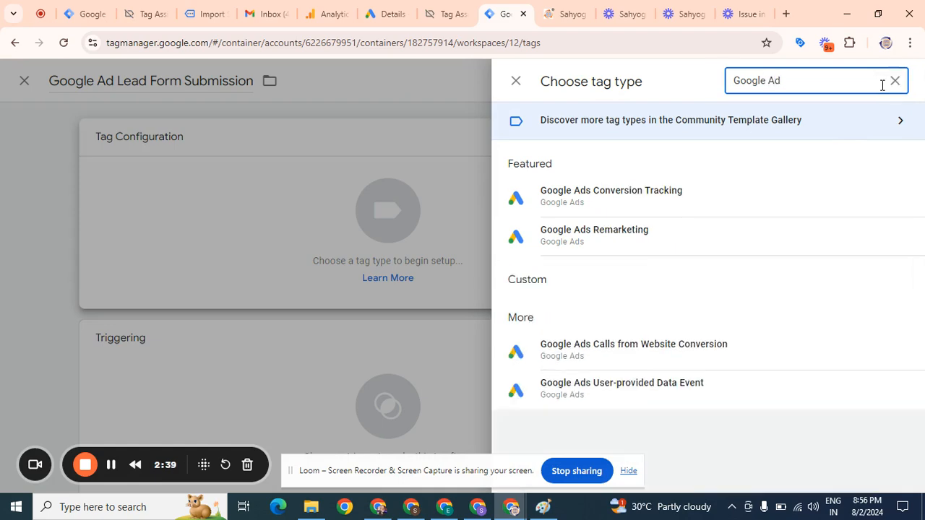
click(657, 199)
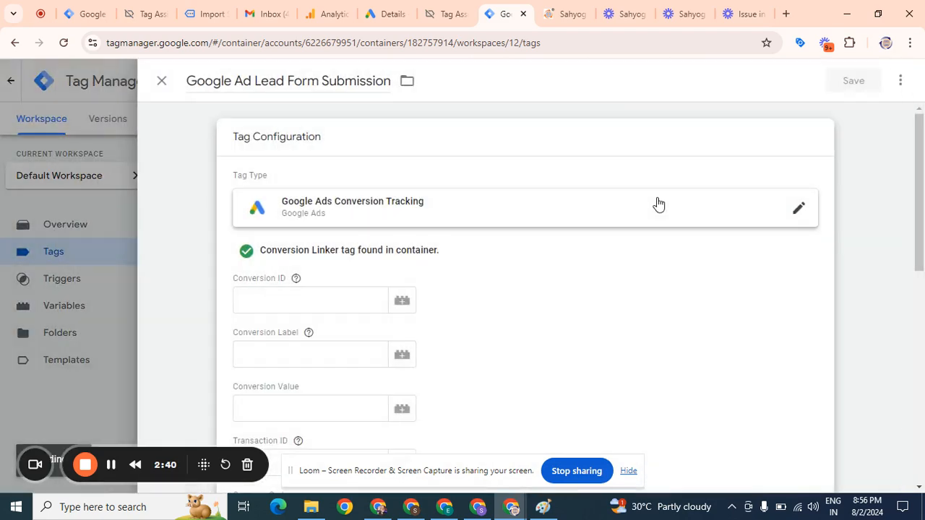
Select the Conversion ID field and return to the Google Ads conversion details to look up the ID
click(256, 291)
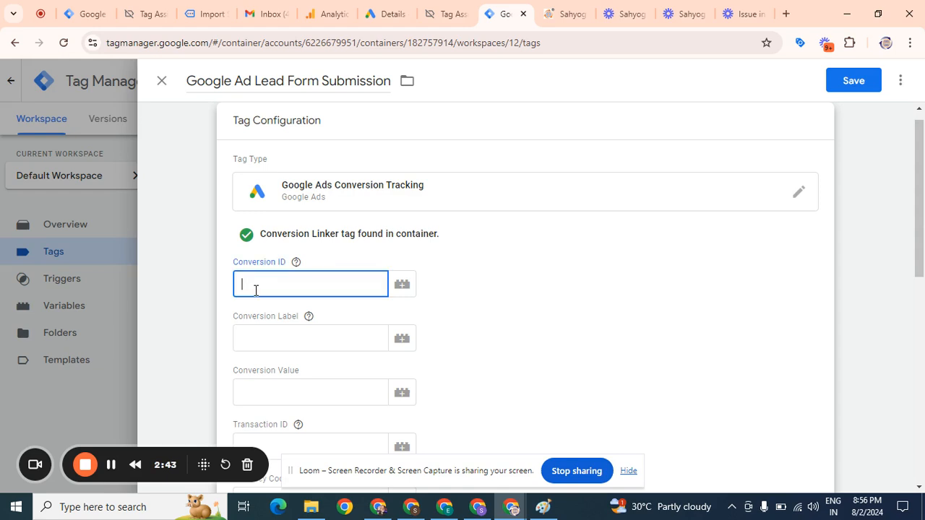
click(388, 14)
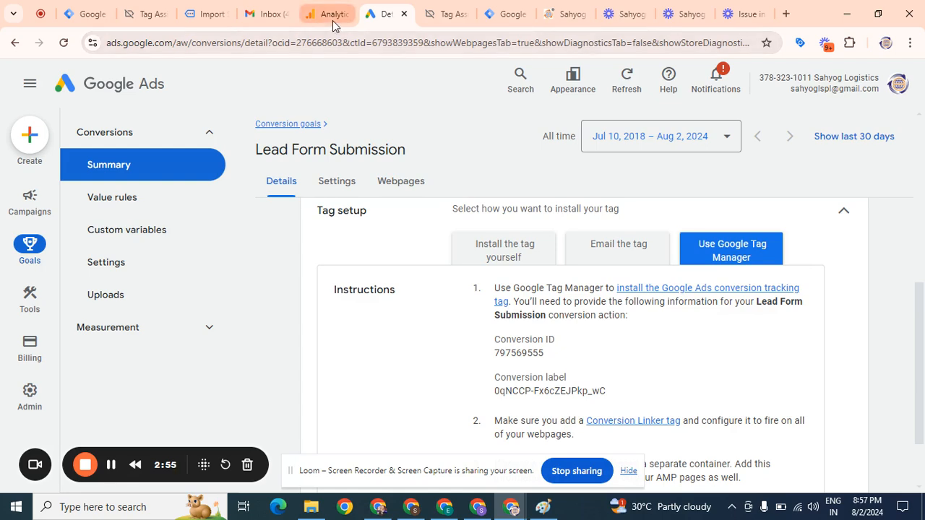
Close the shoe-import blog tab and open a new browser tab
click(148, 7)
click(206, 6)
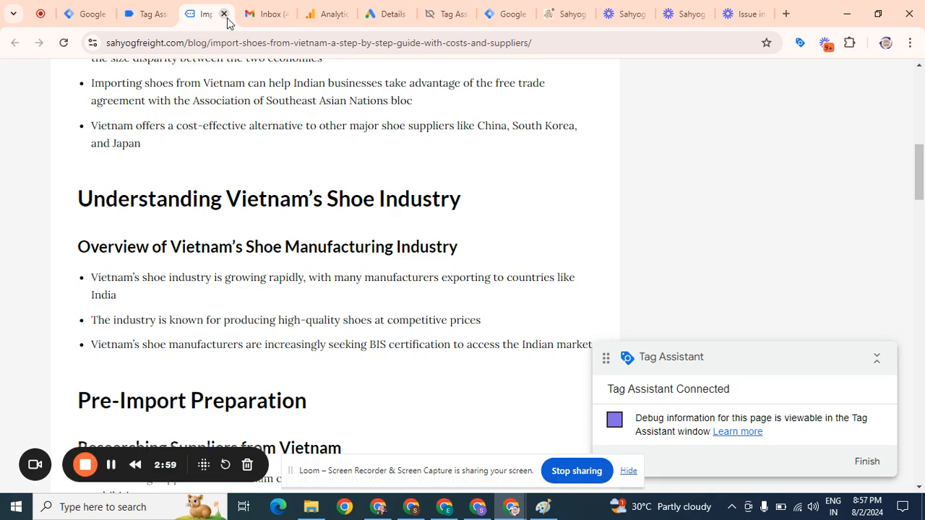
click(223, 13)
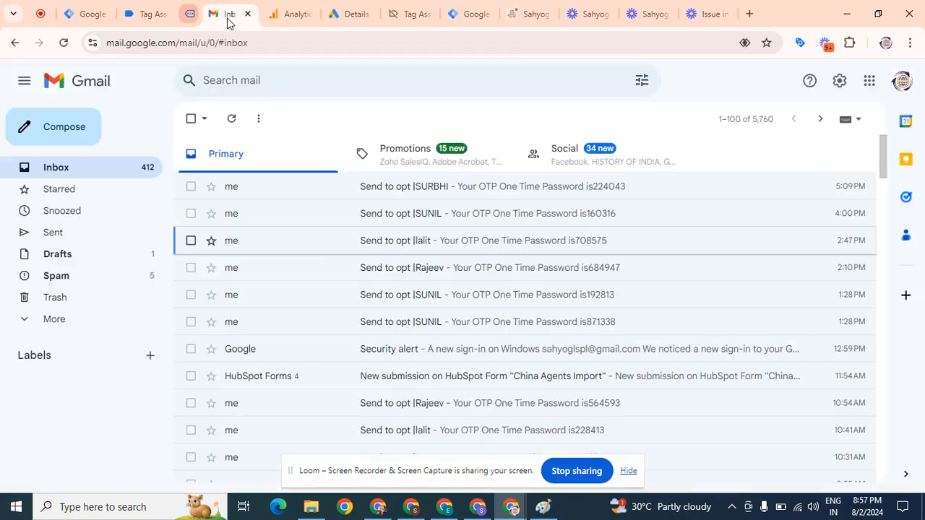
click(456, 17)
click(491, 18)
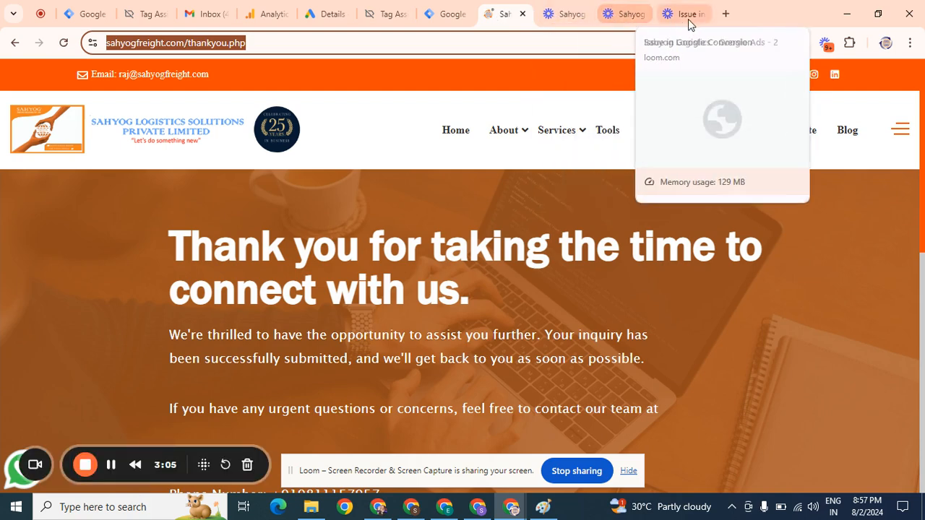
click(724, 14)
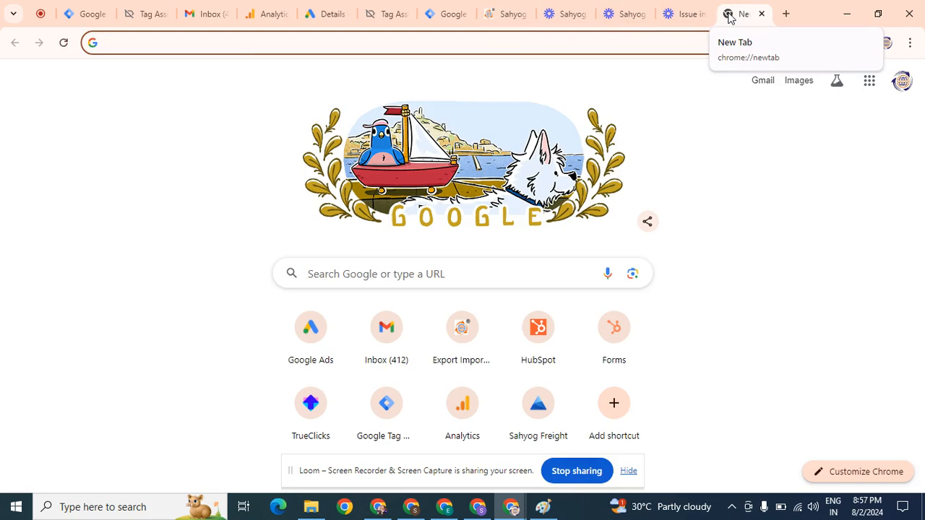
click(267, 12)
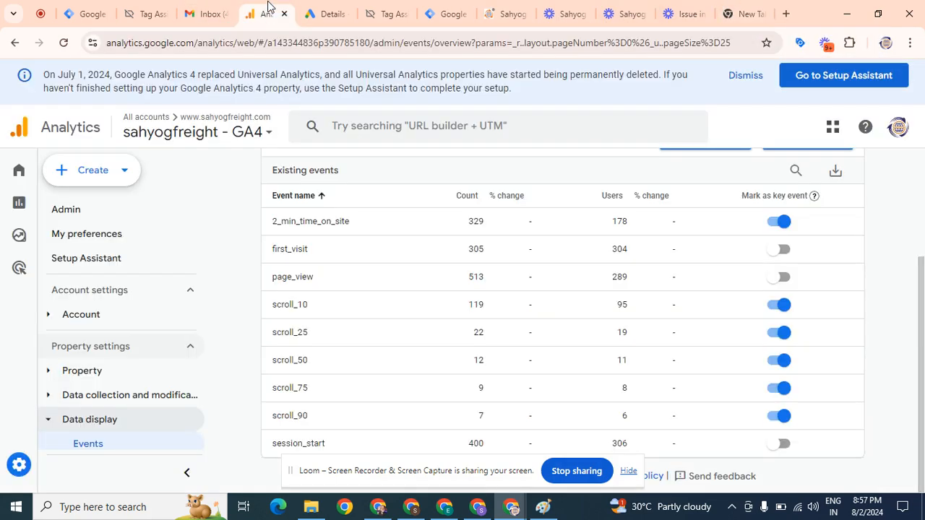
click(209, 16)
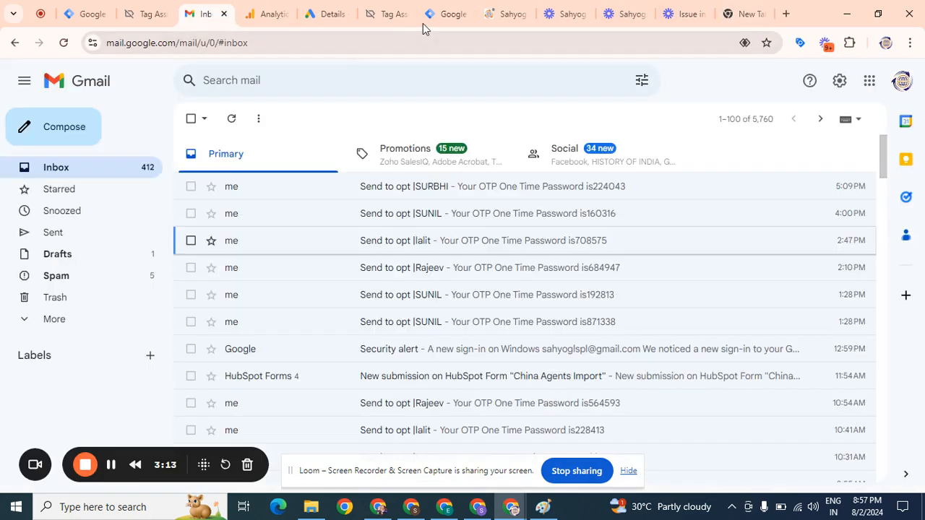
click(394, 25)
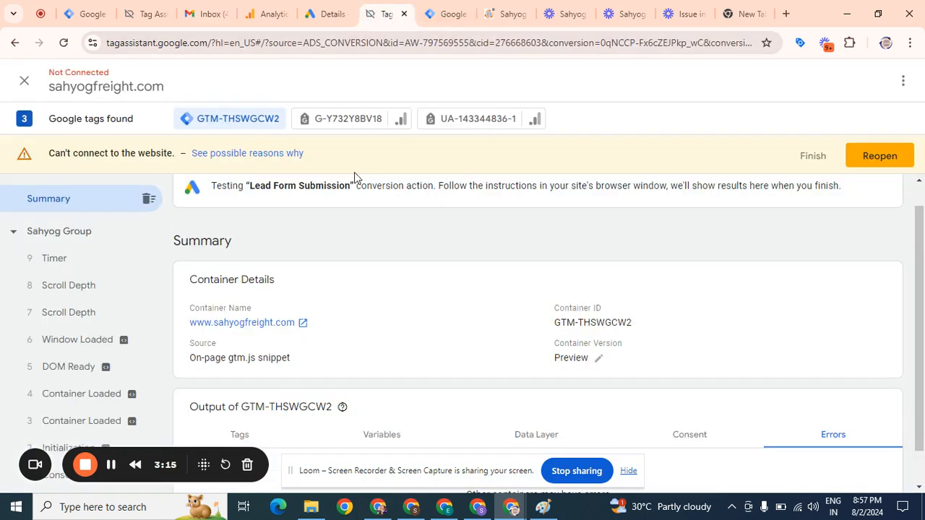
click(749, 18)
text(www)
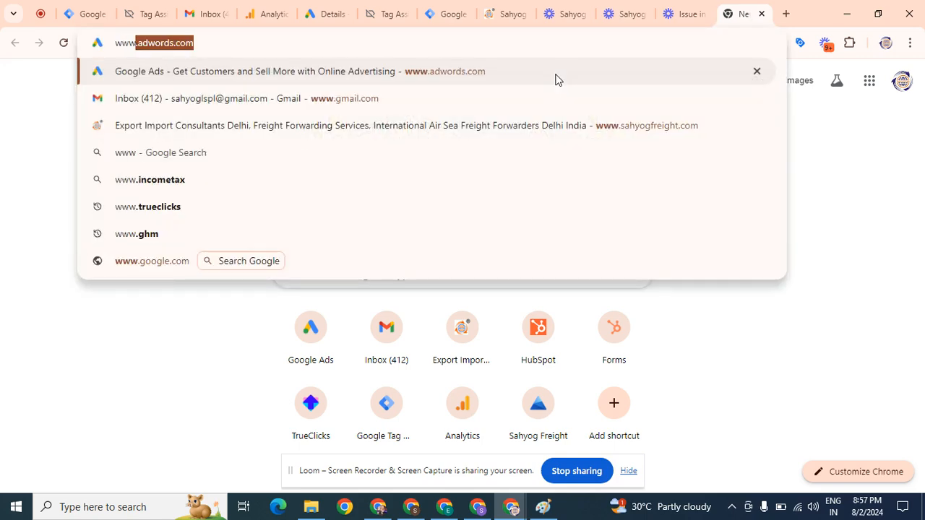
key(Return)
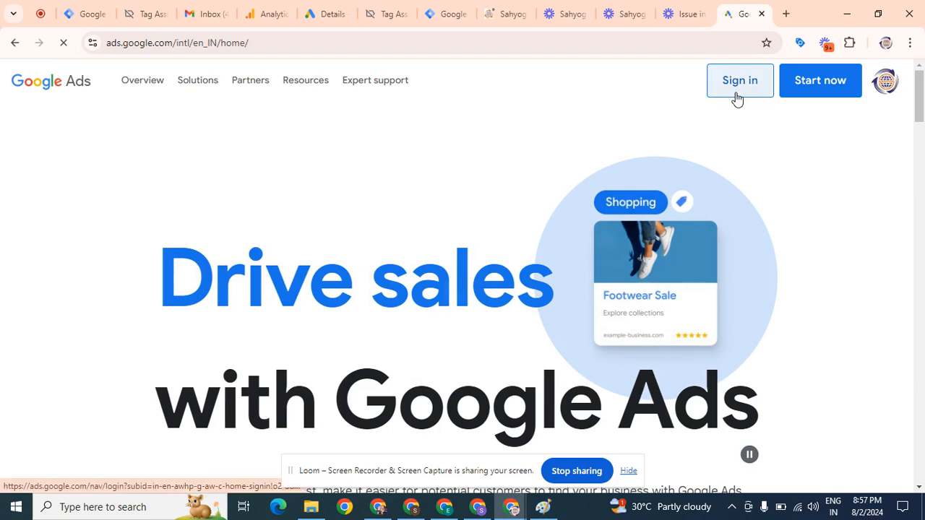
click(738, 98)
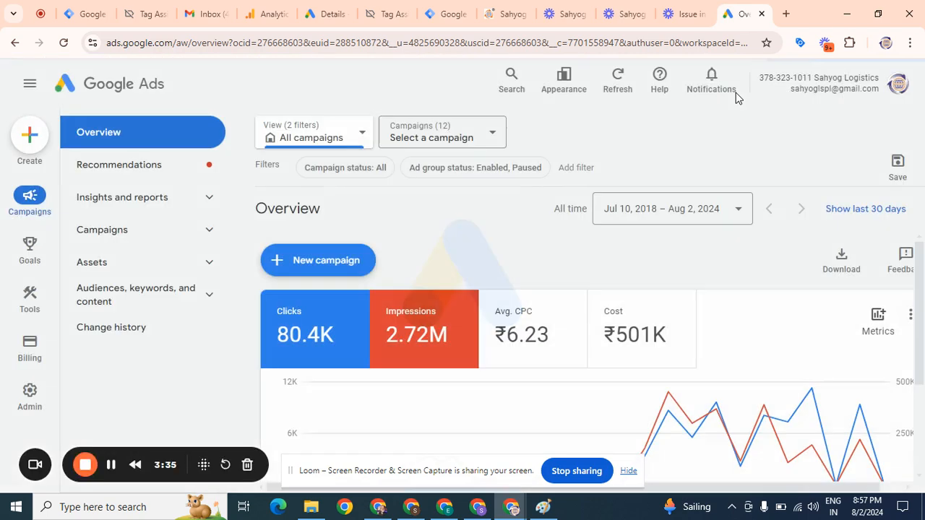
Open the Conversions summary under Goals and browse the Lead Form Submission conversion action's details
mouse_move(31, 258)
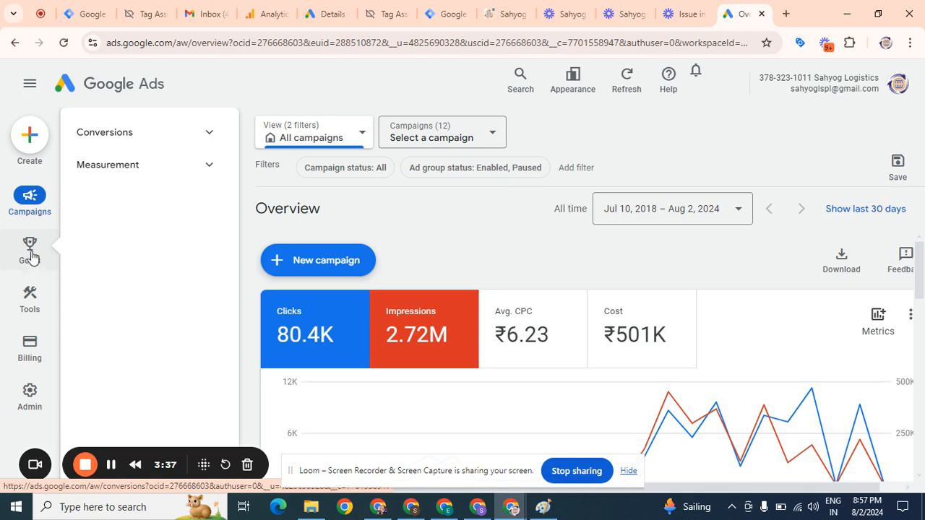
click(31, 253)
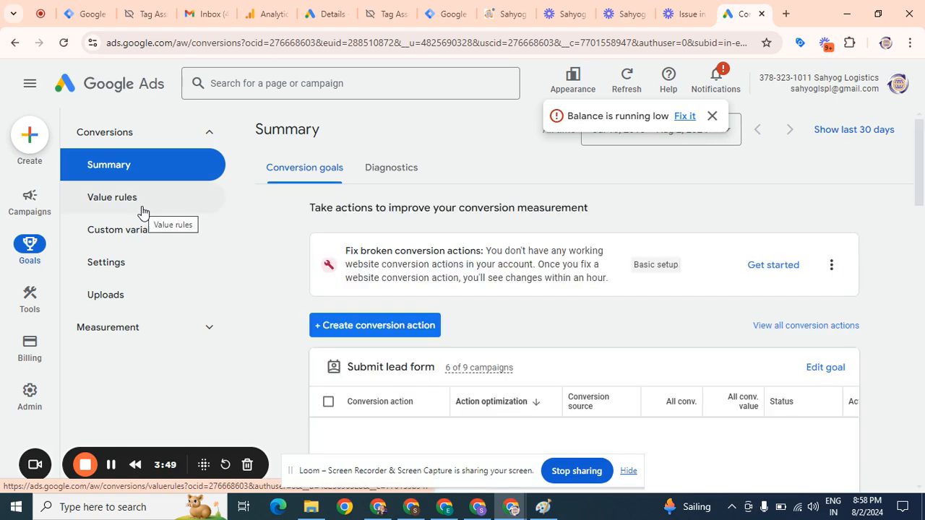
click(365, 434)
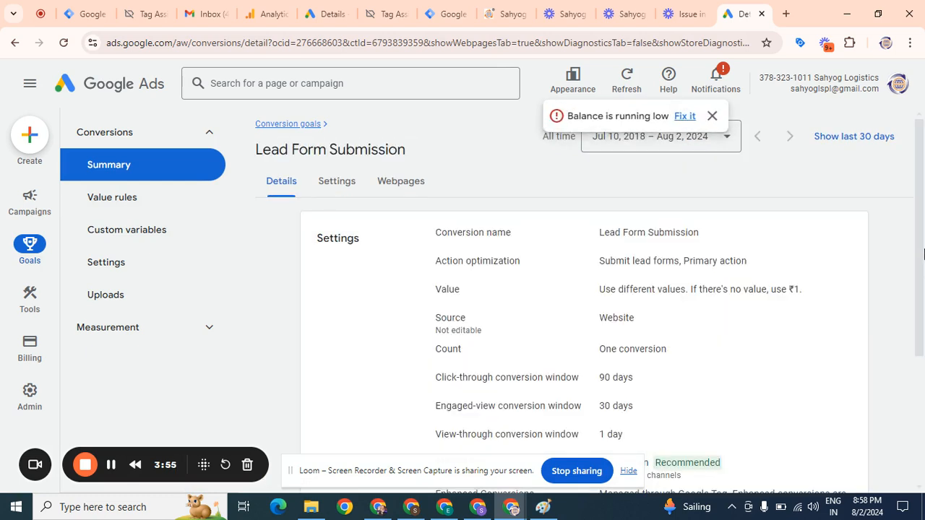
drag(923, 208, 923, 352)
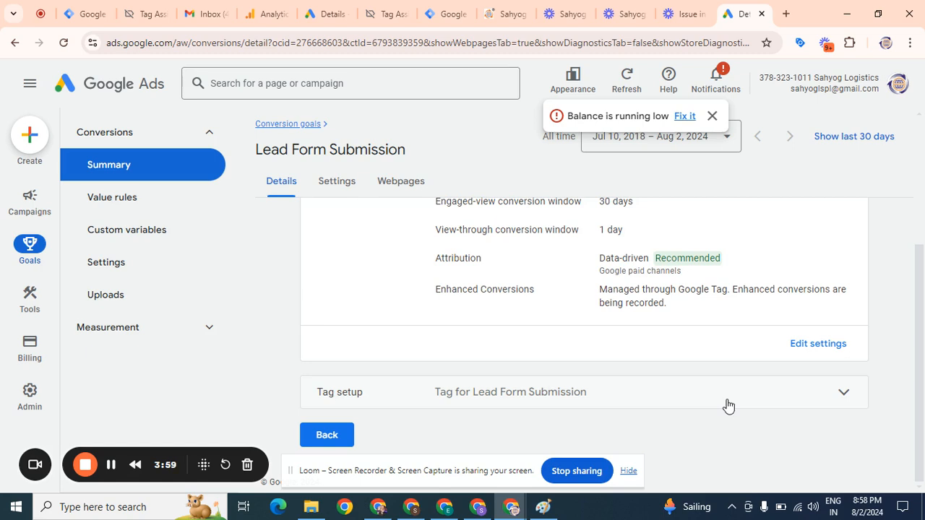
click(272, 185)
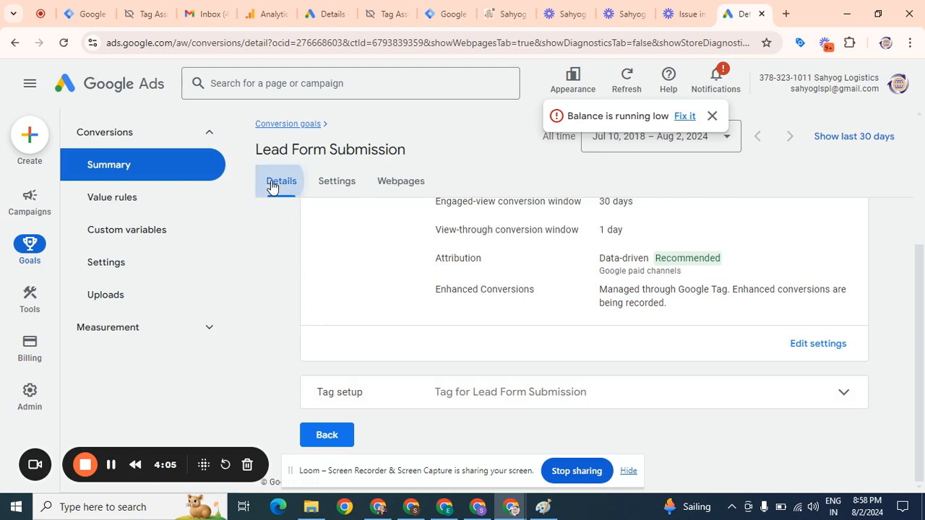
click(118, 166)
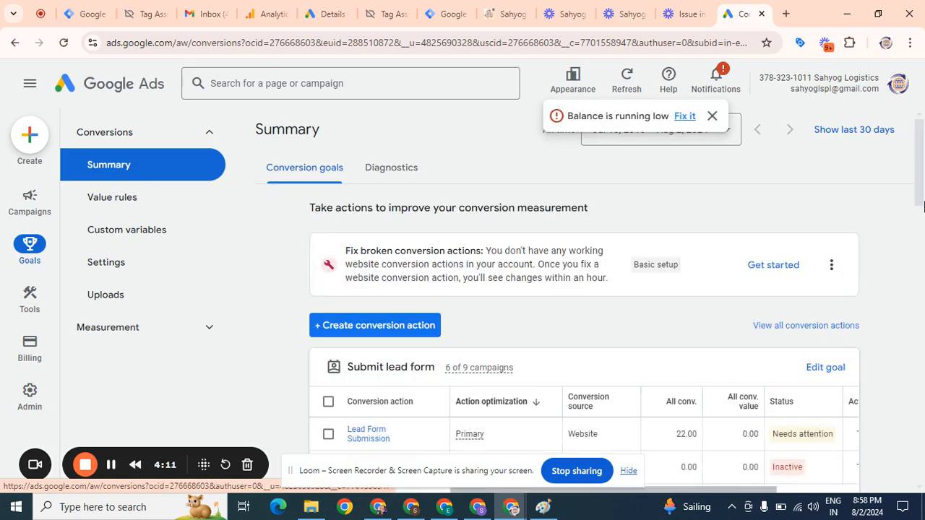
Open the Lead Form Submission conversion action and show its Google Tag Manager tag setup instructions
scroll(868, 304, down, 2)
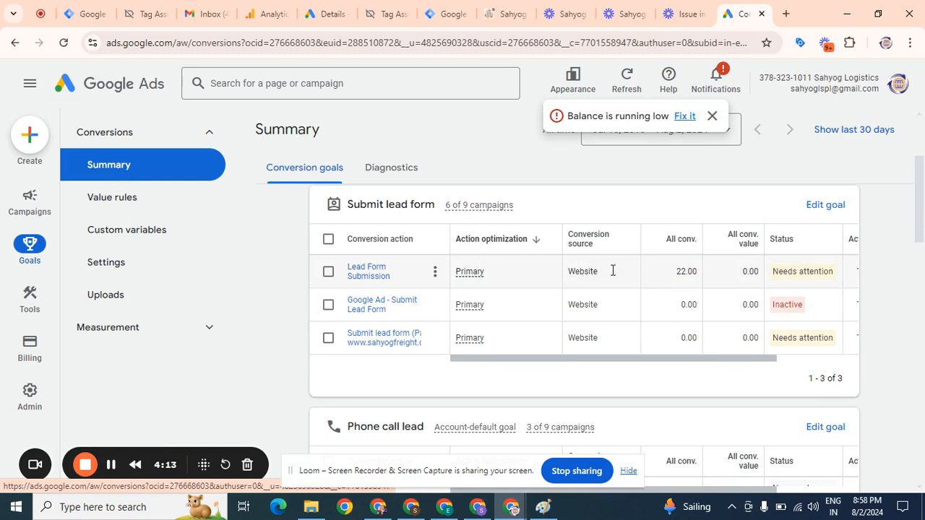
mouse_move(794, 277)
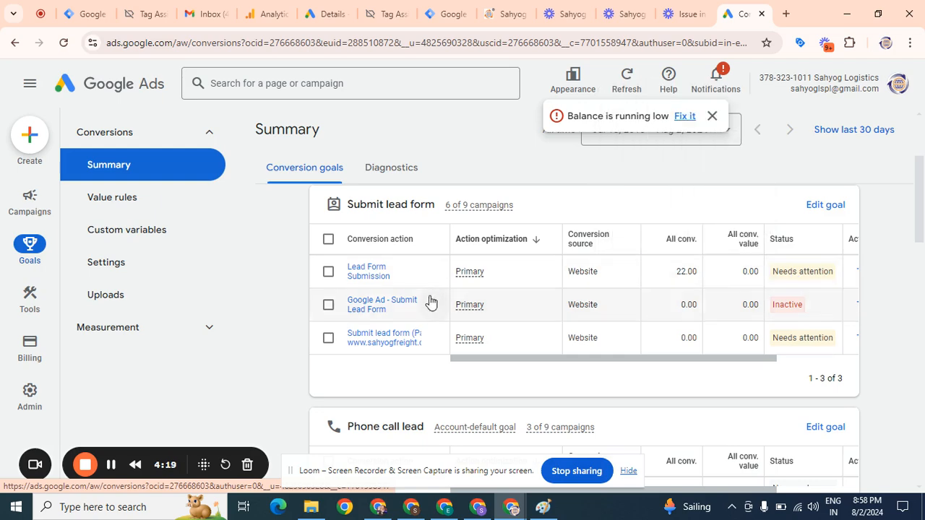
click(366, 277)
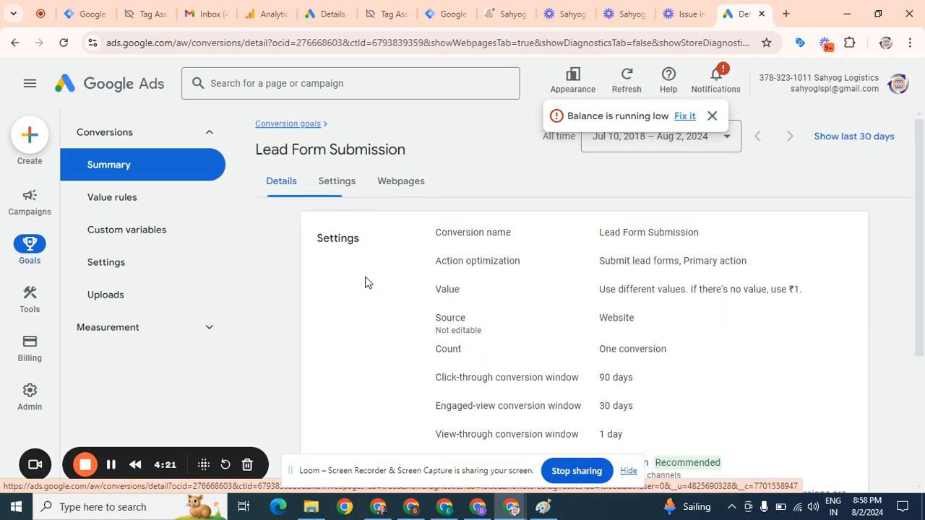
scroll(923, 144, down, 3)
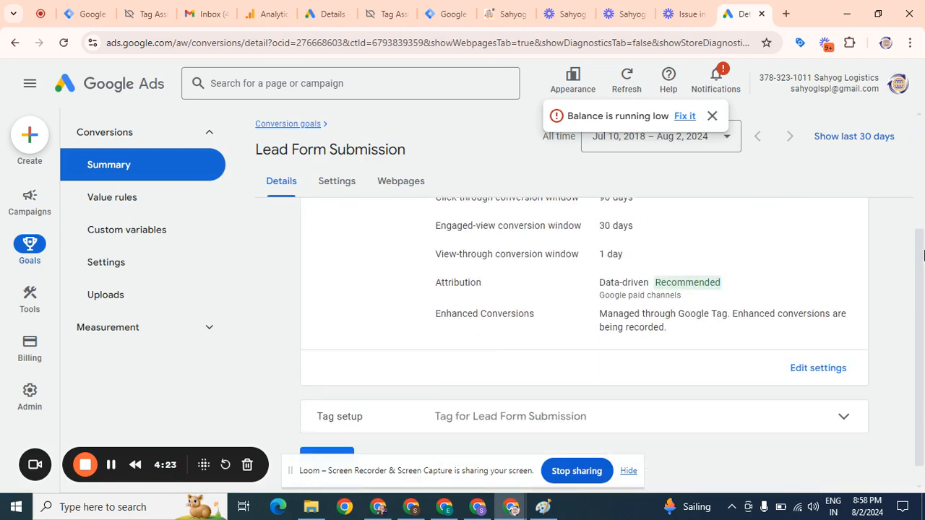
click(670, 394)
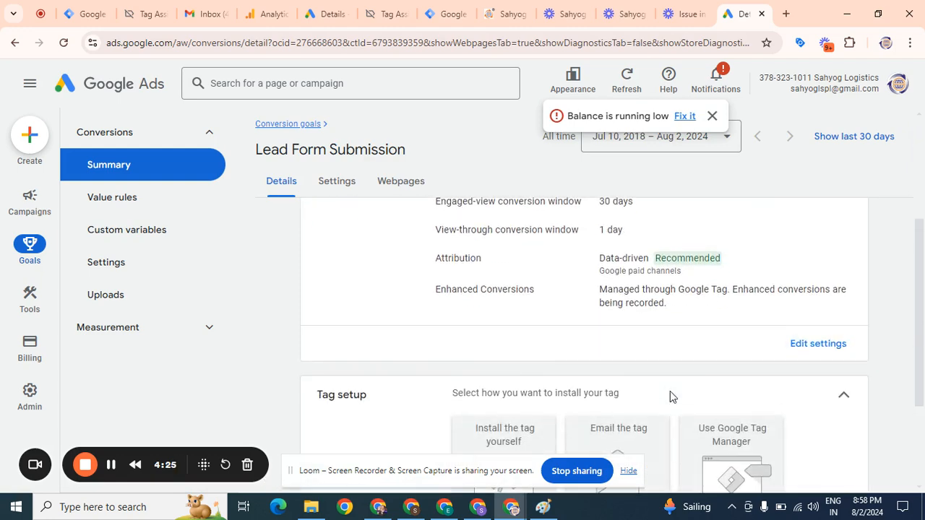
scroll(922, 332, down, 2)
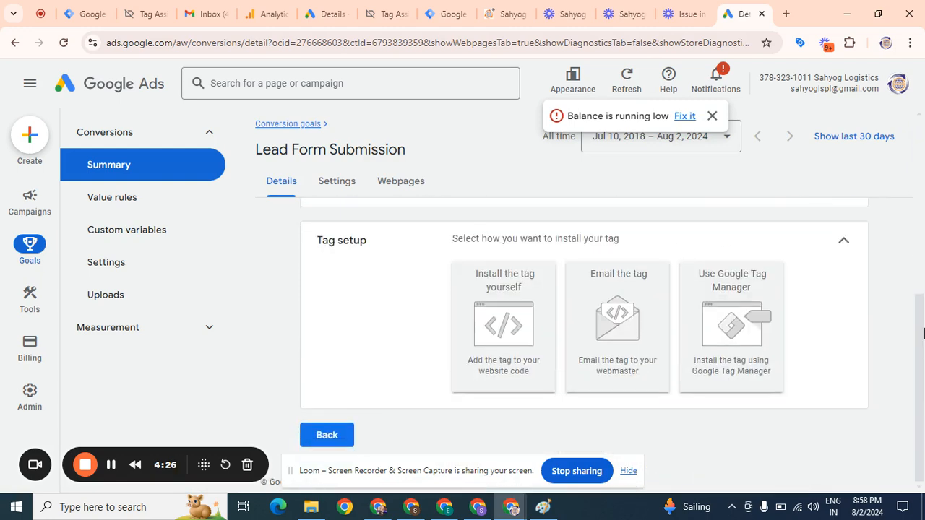
click(734, 350)
Copy the Conversion ID 797569555 and paste it into the tag's Conversion ID field
drag(547, 388, 490, 388)
key(ctrl+c)
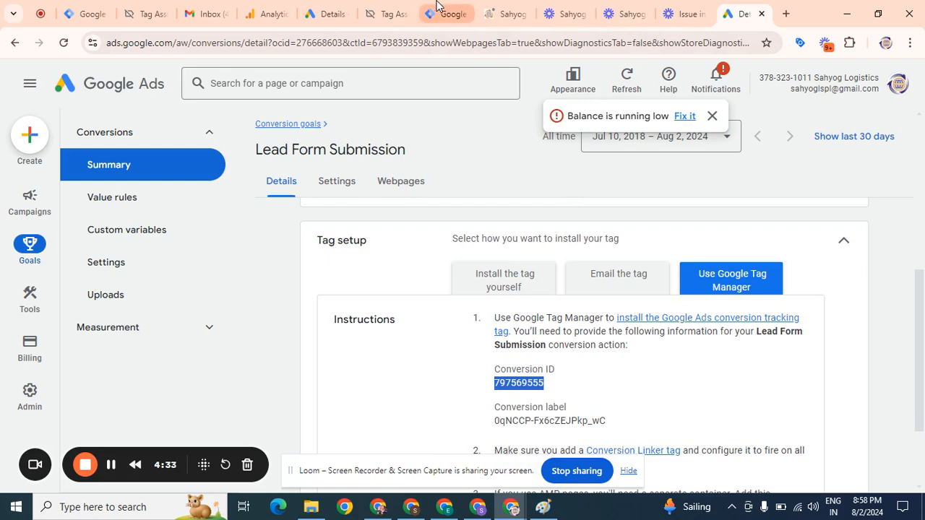
click(436, 6)
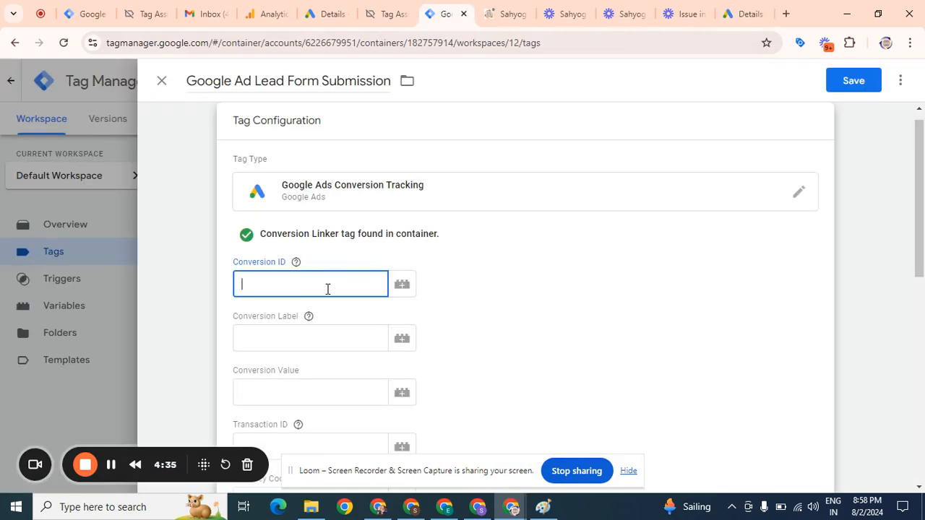
key(ctrl+v)
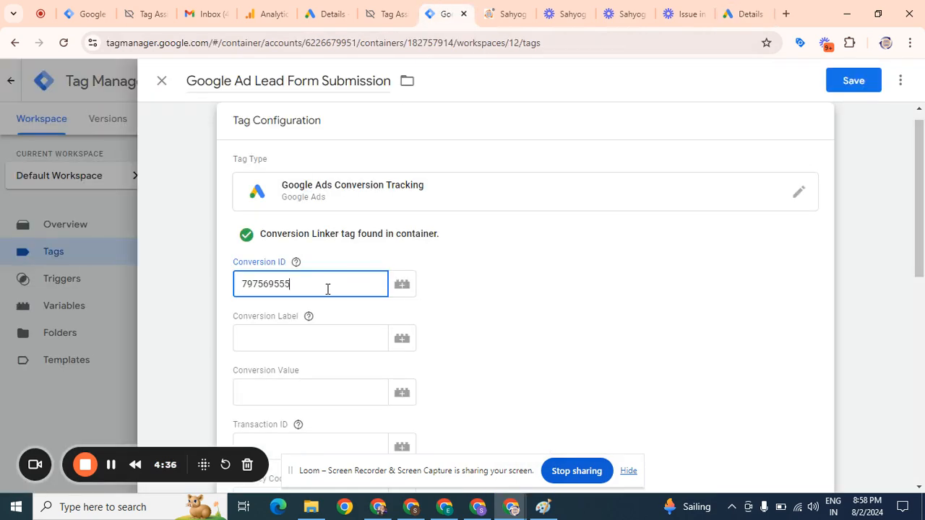
Copy the conversion label 0qNCCP-Fx6cZEJPkp_wC from Google Ads and paste it into the Conversion Label field
click(738, 7)
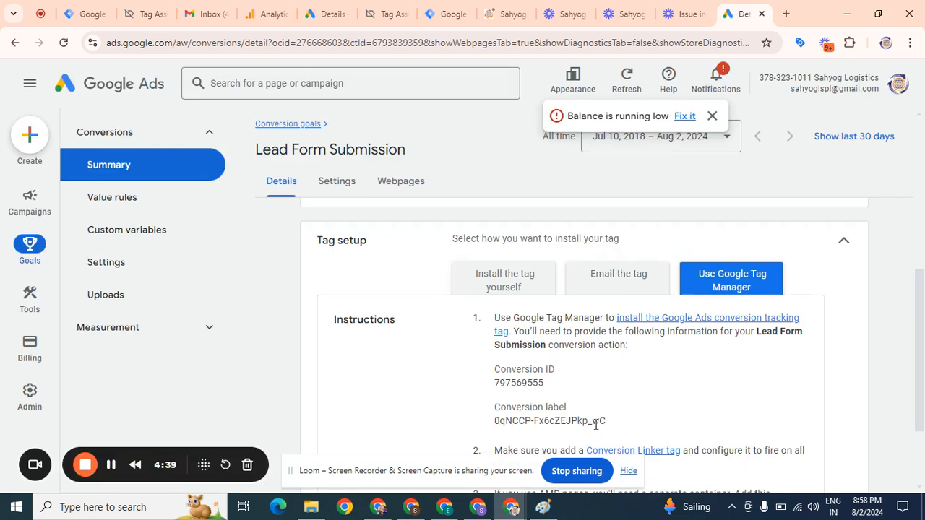
drag(605, 419, 500, 421)
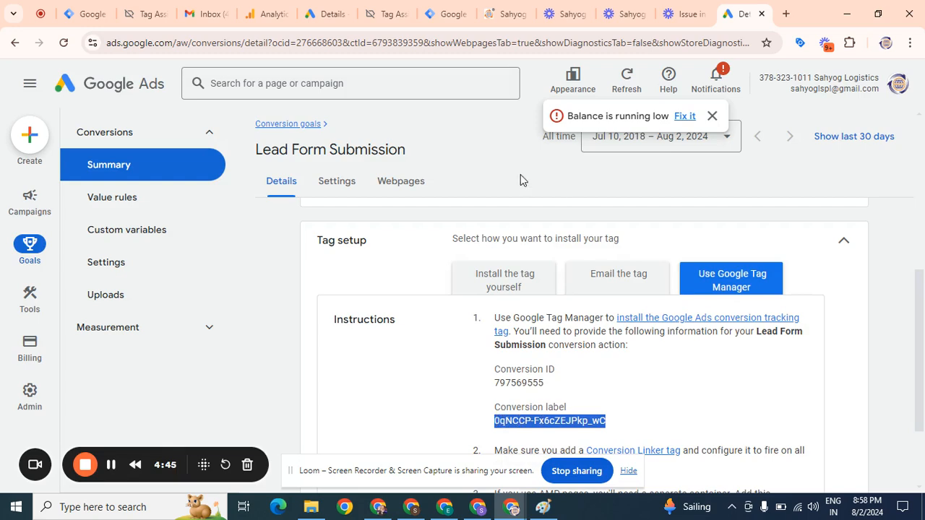
click(448, 13)
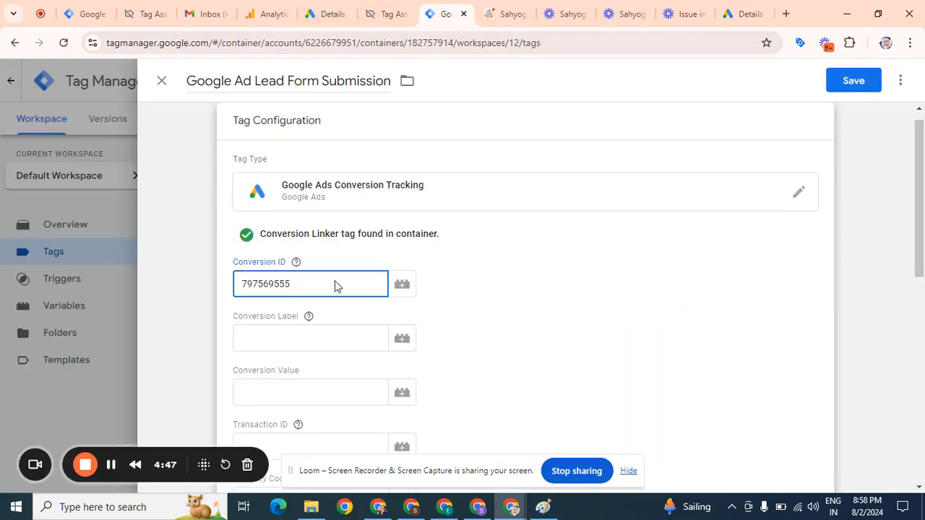
click(314, 333)
text(0qNCCP-Fx6cZEJPkp_wC)
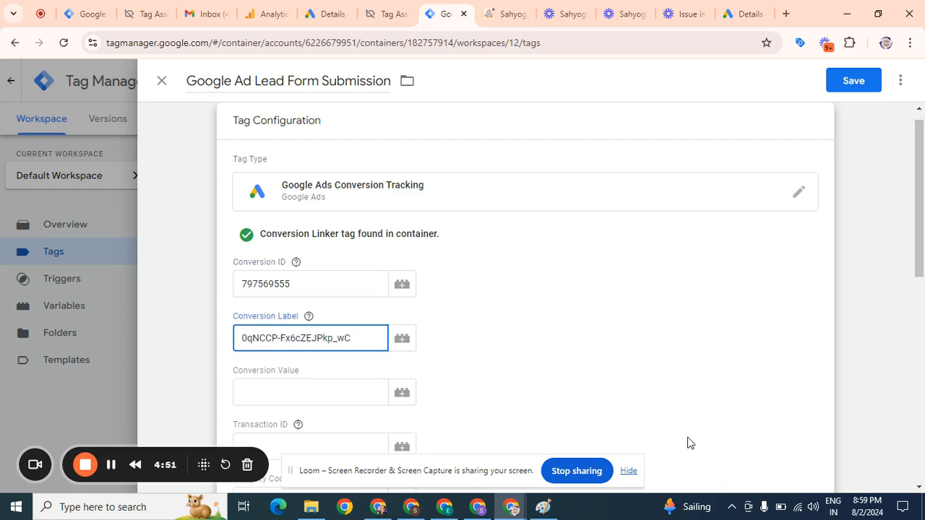
Open the tag's Triggering section and start creating a new trigger
click(630, 472)
drag(923, 225, 921, 439)
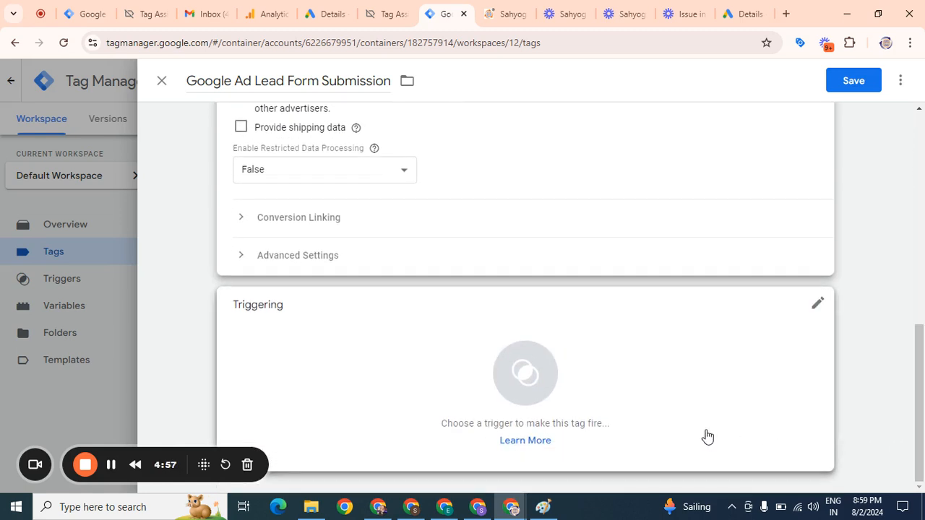
click(525, 373)
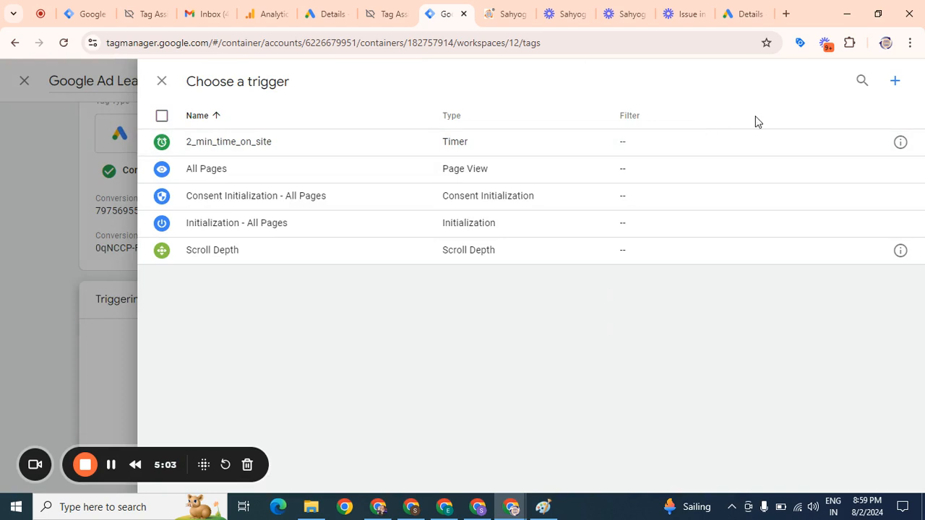
click(895, 84)
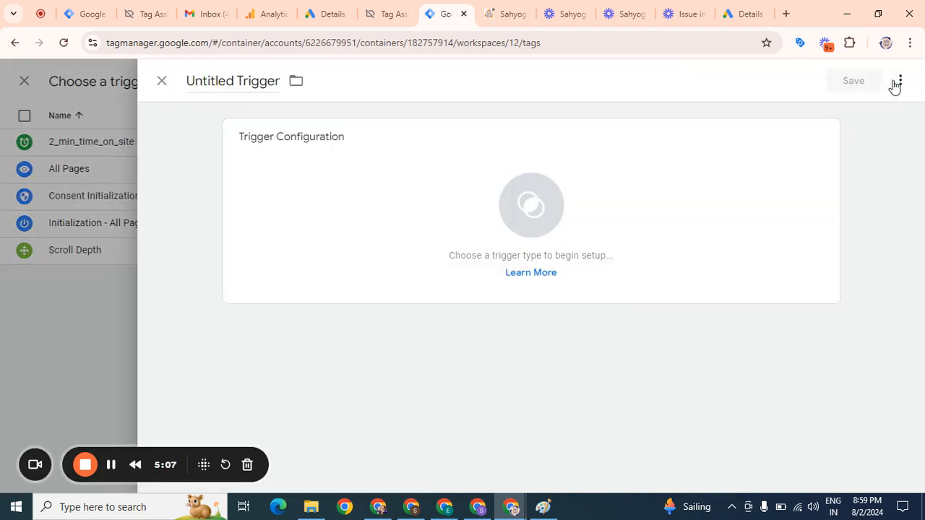
Rename the new trigger as Google Ad Lead For Submission
click(281, 81)
key(BackSpace)
key(BackSpace)
key(BackSpace)
key(BackSpace)
key(BackSpace)
key(BackSpace)
key(BackSpace)
key(BackSpace)
key(BackSpace)
key(BackSpace)
key(BackSpace)
key(BackSpace)
key(BackSpace)
key(BackSpace)
key(BackSpace)
key(BackSpace)
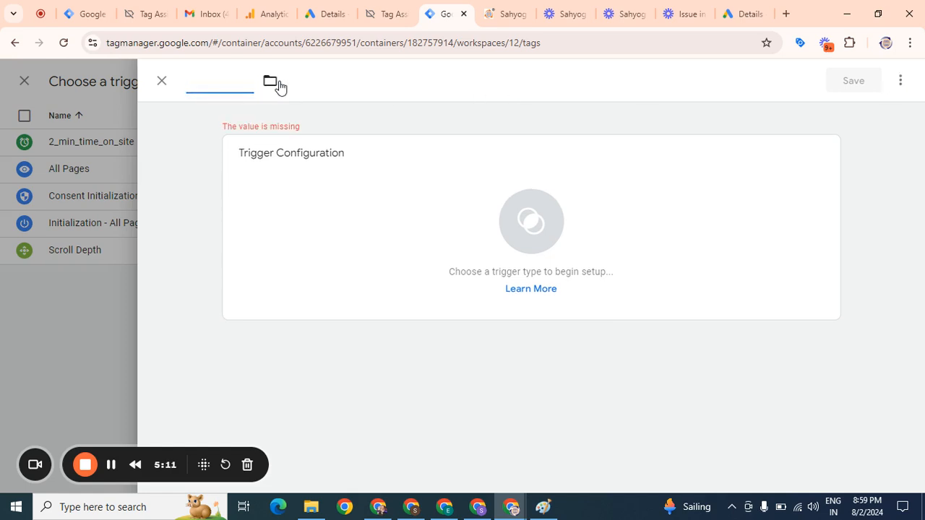
text(Google)
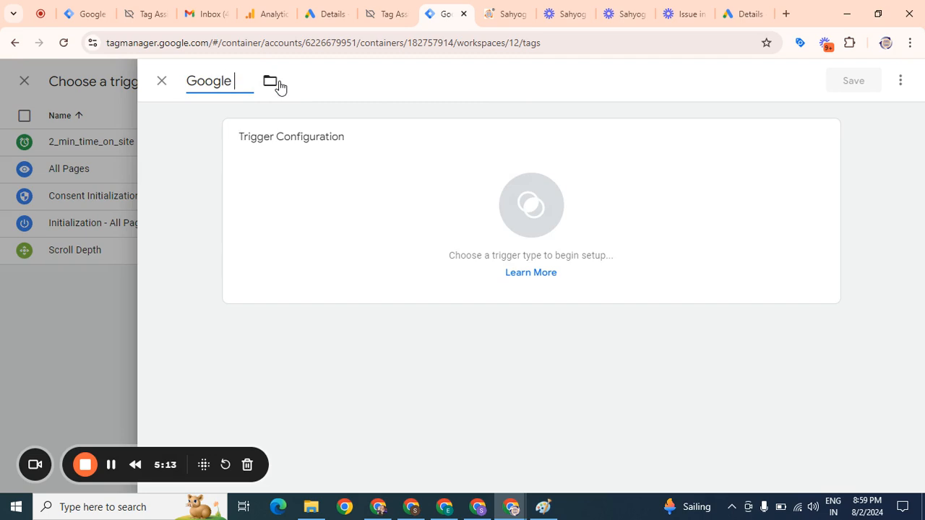
text( Ad Lead For S)
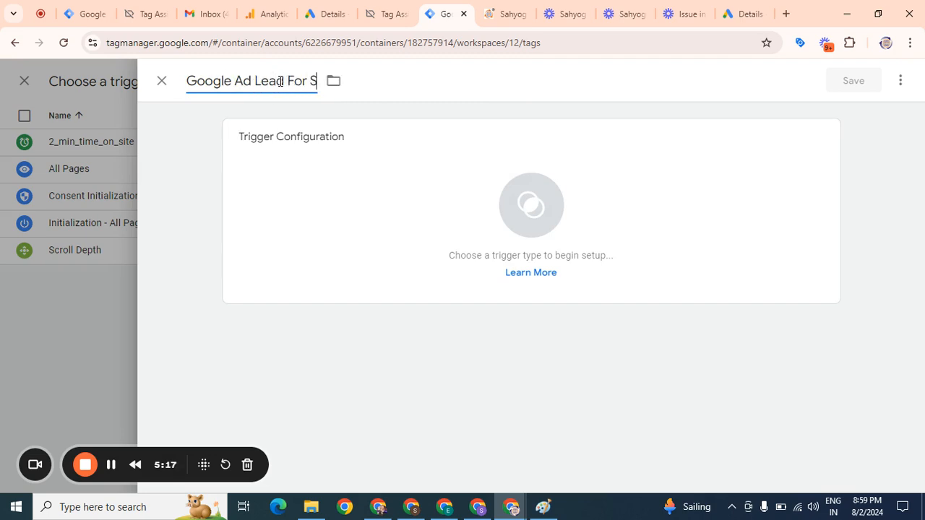
text(ubmission)
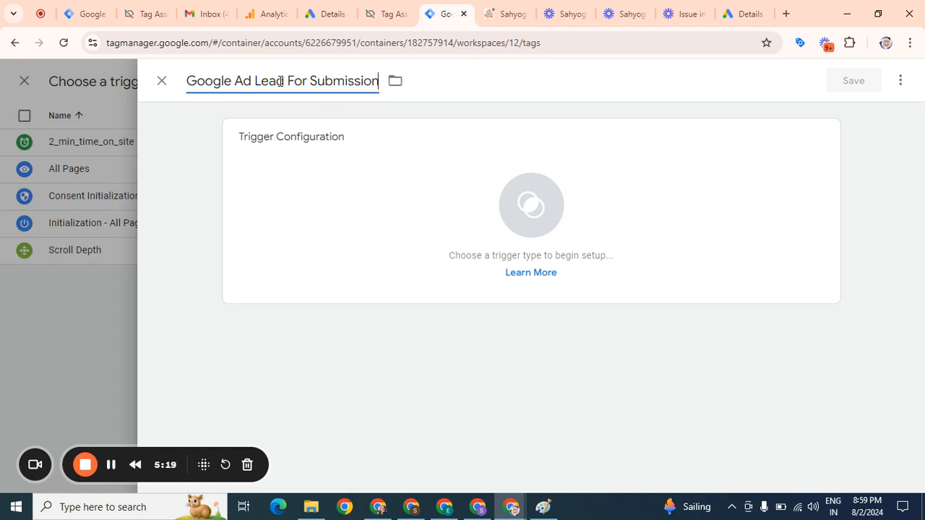
Set the trigger type to Page View, firing on some page views with a Page Path contains condition
click(550, 200)
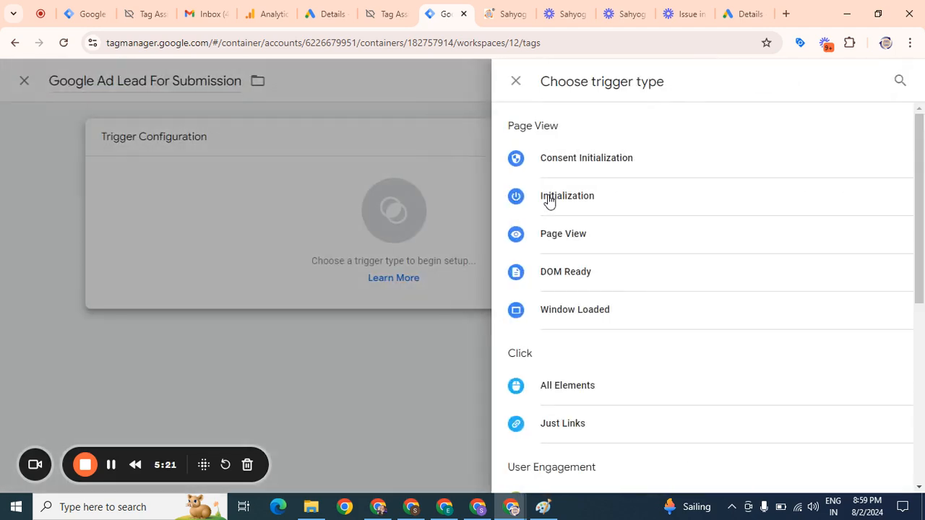
click(560, 233)
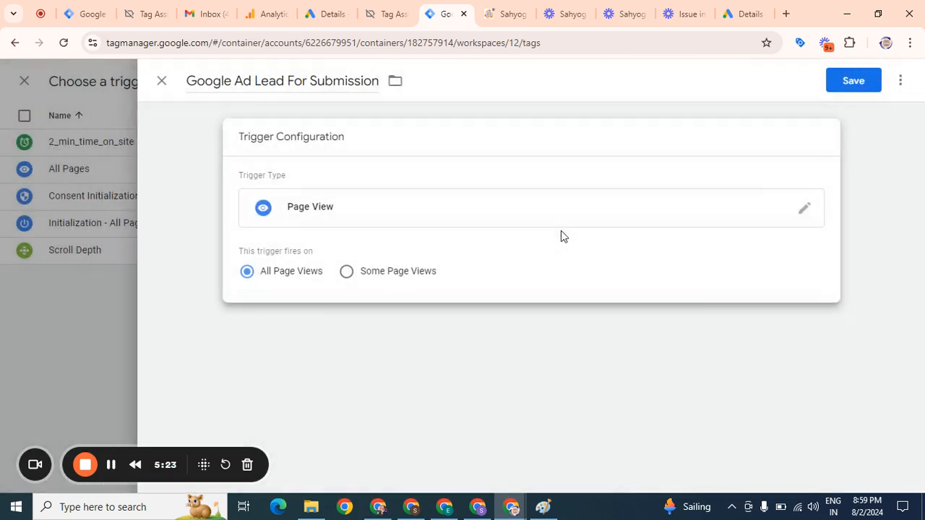
click(401, 273)
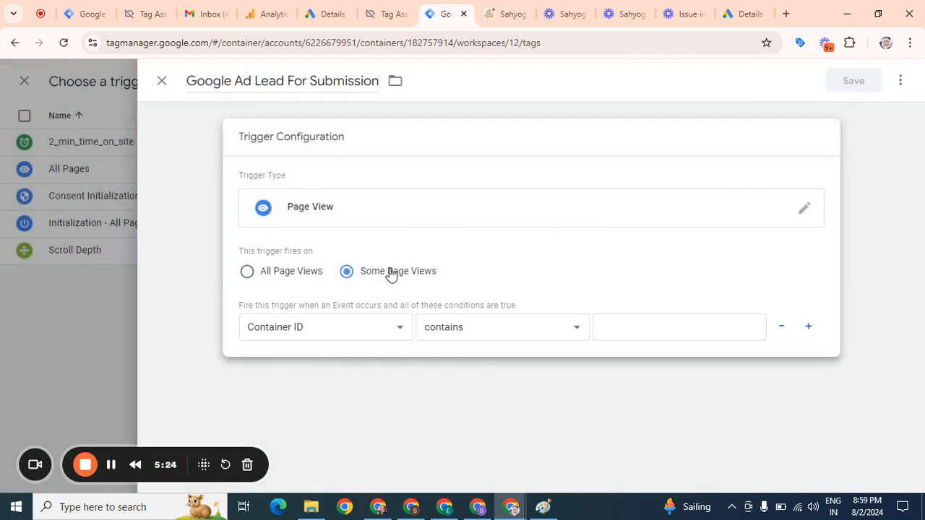
click(296, 336)
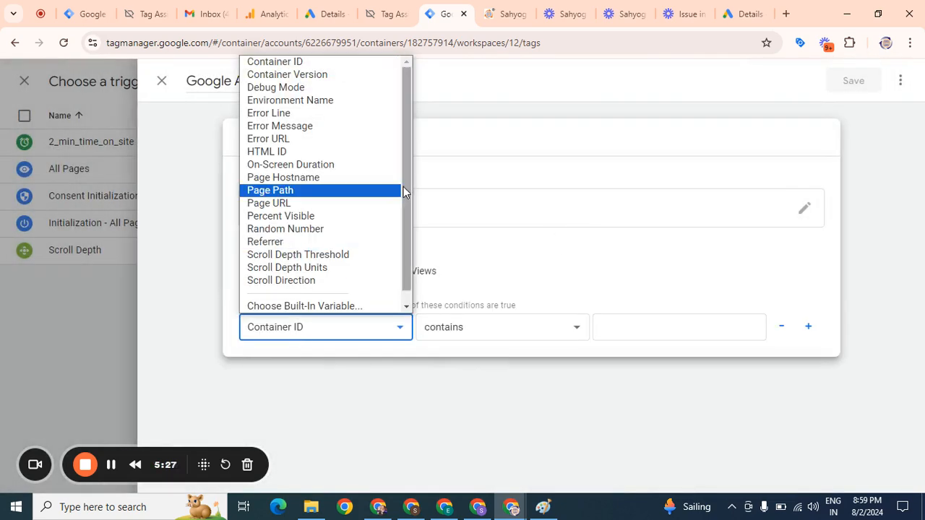
drag(406, 142, 409, 122)
click(307, 193)
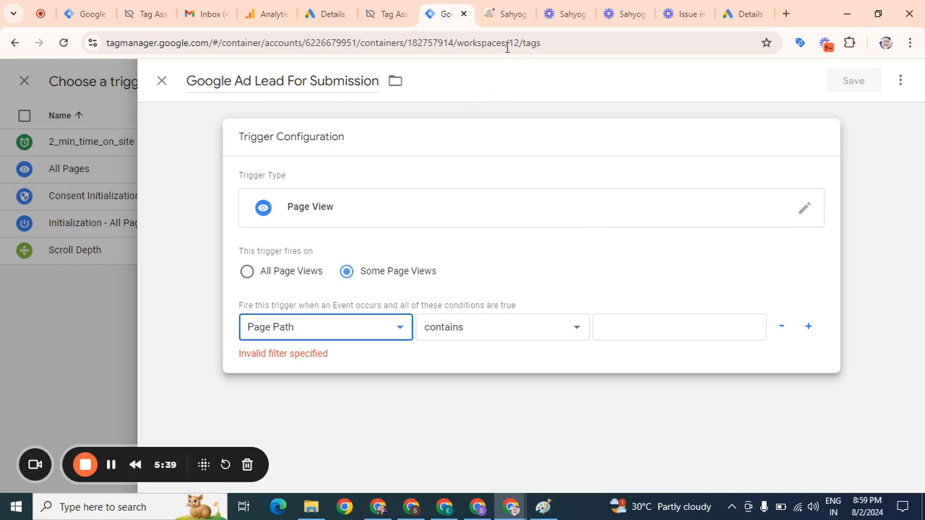
Copy the /thankyou.php path from the website's thank-you page address and paste it as the condition value
click(500, 22)
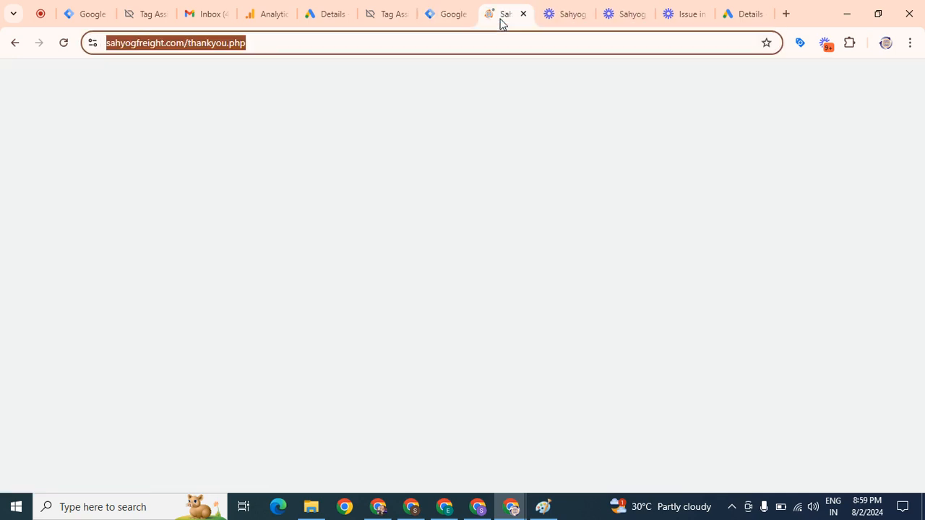
click(273, 42)
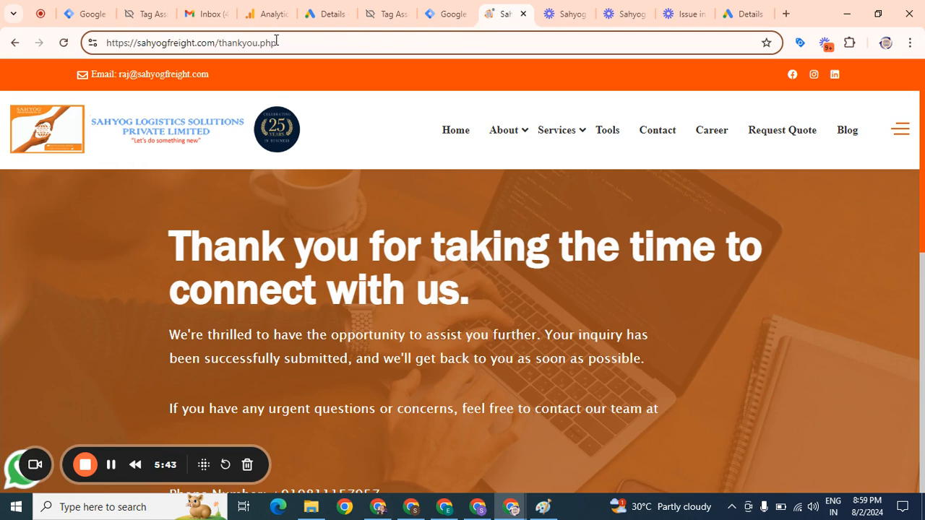
drag(281, 42, 220, 43)
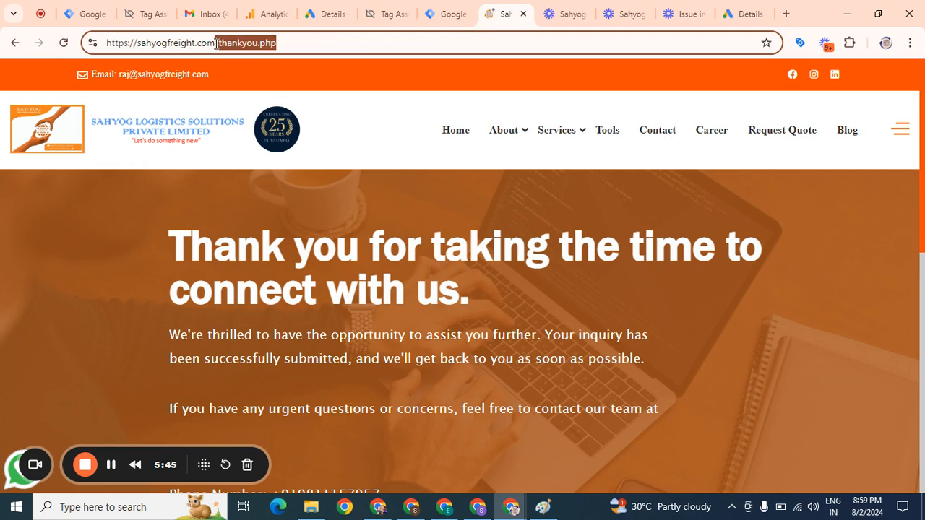
click(448, 13)
click(638, 325)
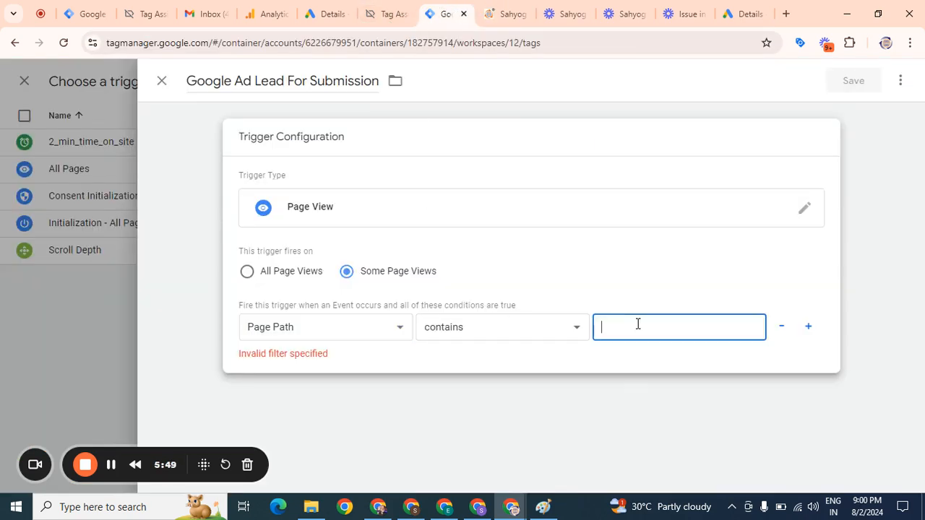
text(/thankyou.php)
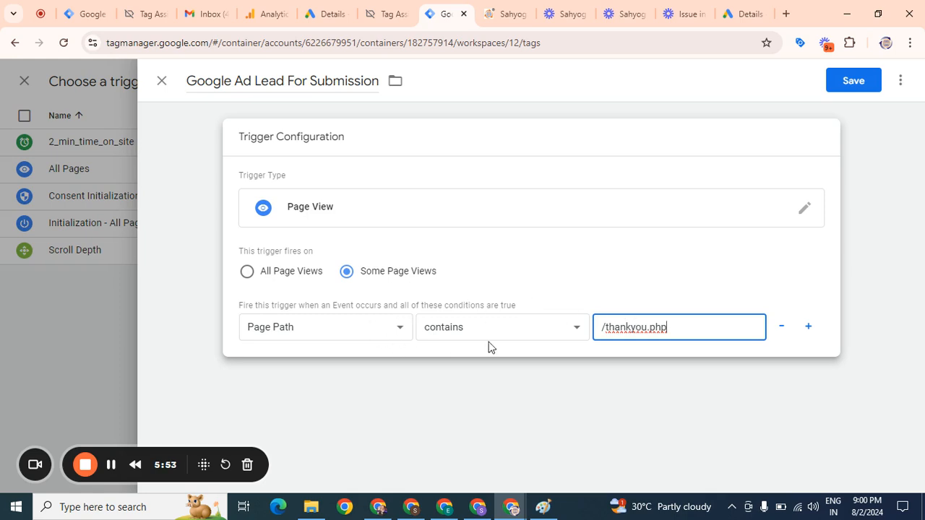
Save the new trigger and then save the conversion tracking tag
click(852, 81)
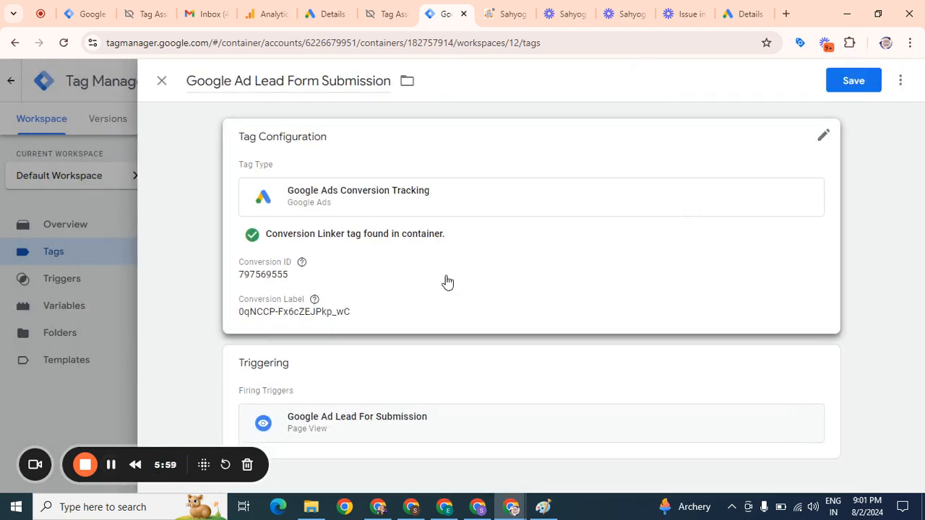
click(847, 85)
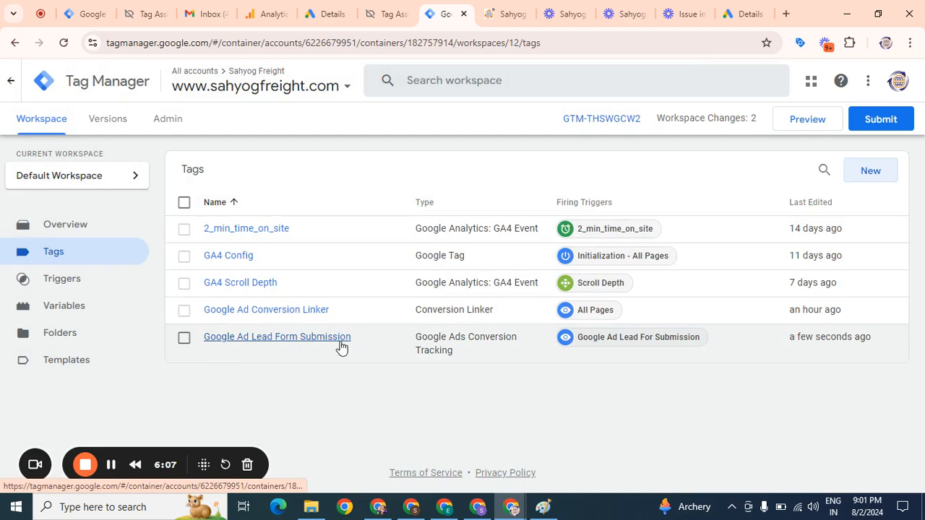
Submit and publish the workspace changes with version name Google Ad Lead Form Submission Submiited
click(882, 120)
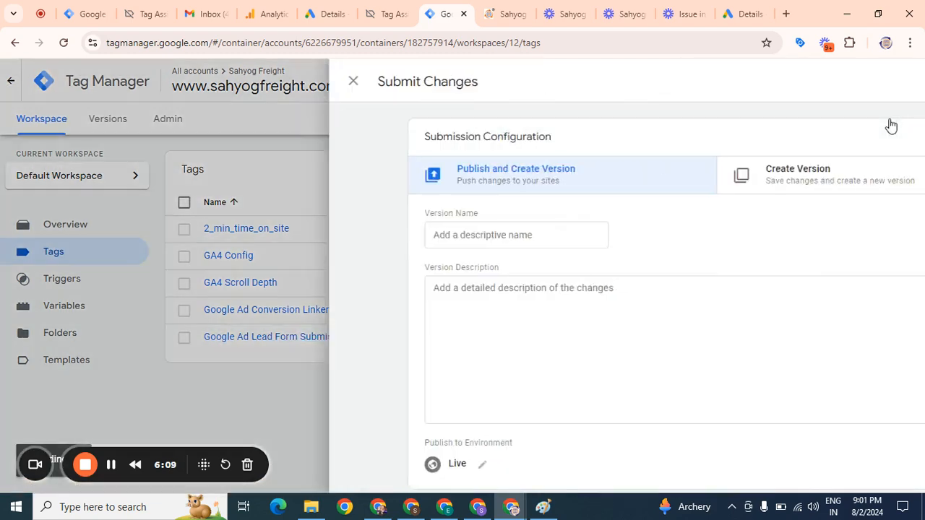
click(363, 229)
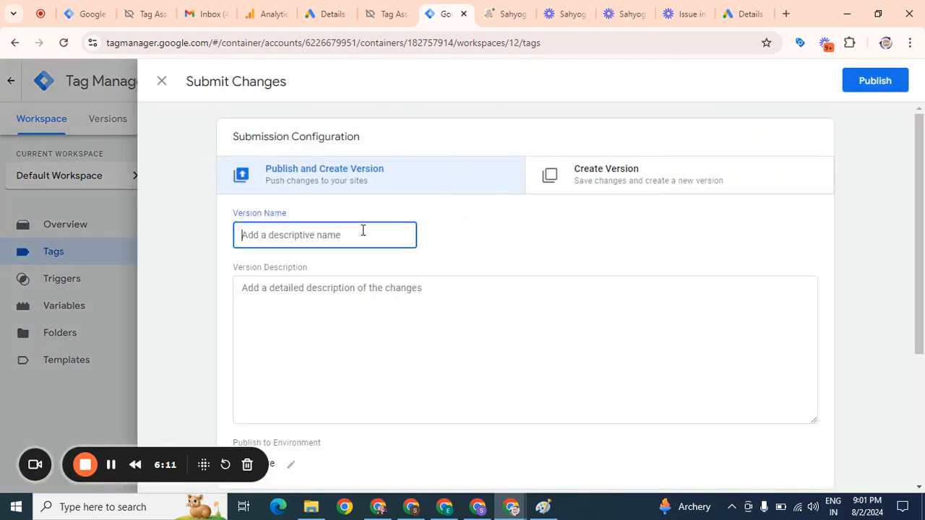
text(Google Ad Lead Form Submissi)
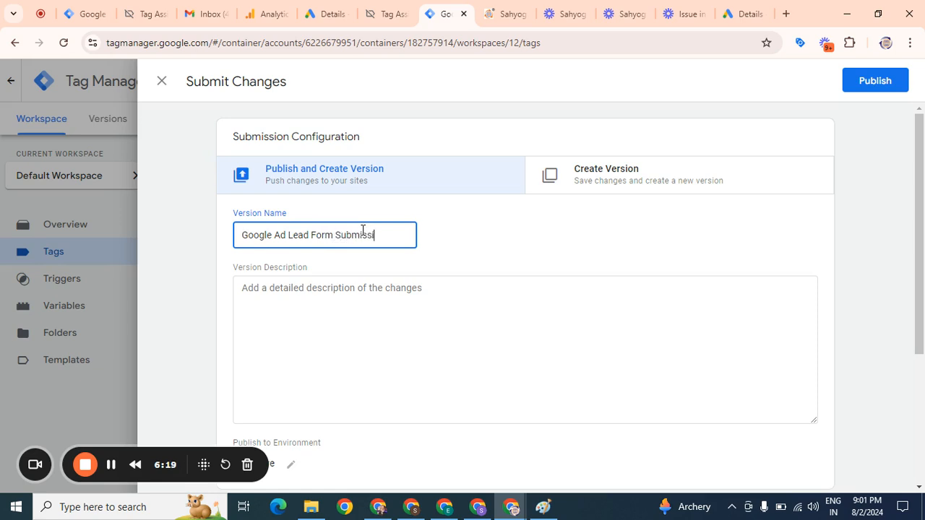
text(miited)
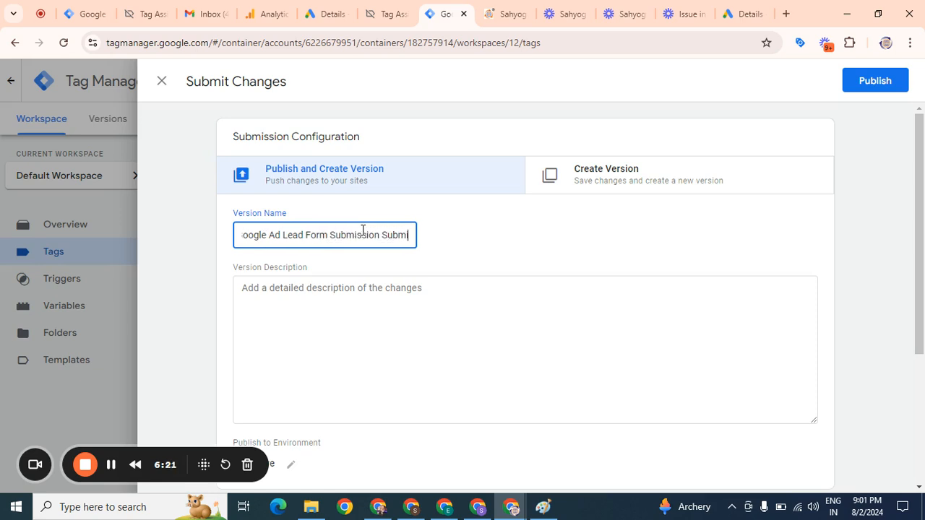
click(860, 92)
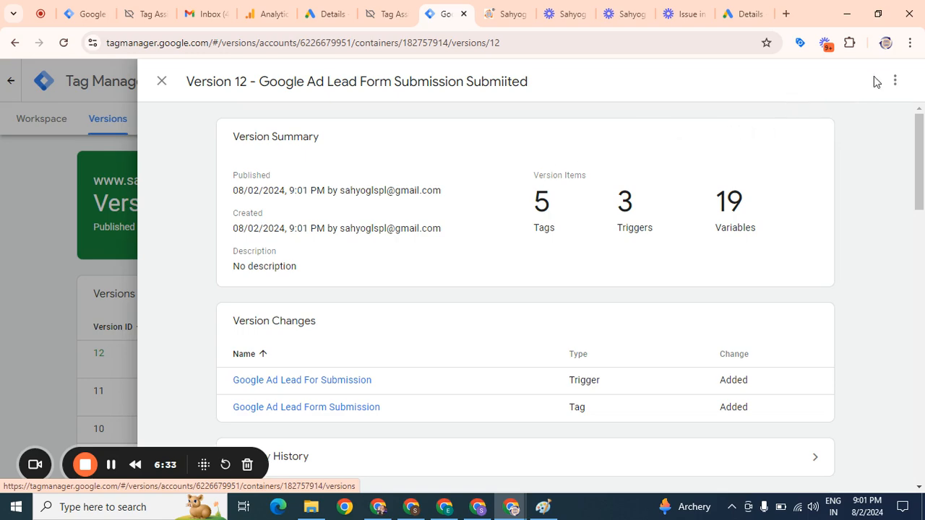
click(162, 81)
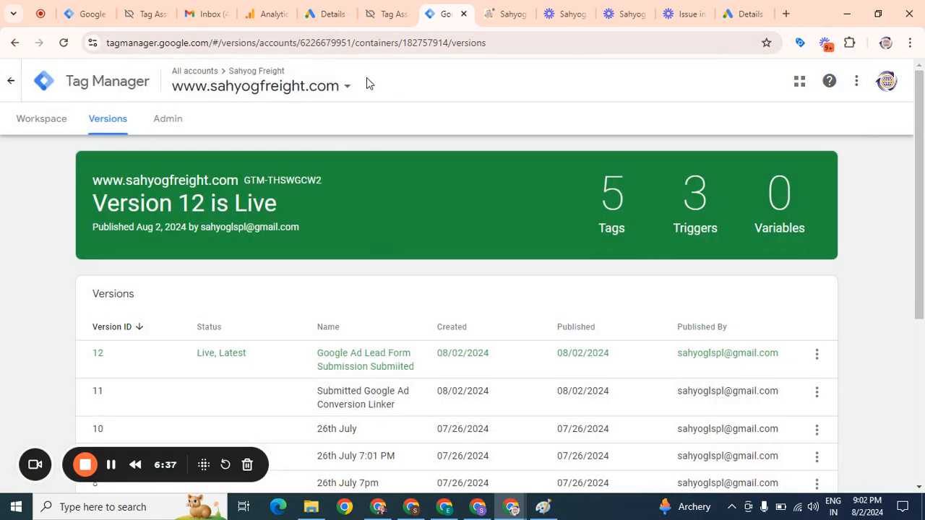
Open the Google Ads conversions summary and inspect the Lead Form Submission conversion's status
click(325, 10)
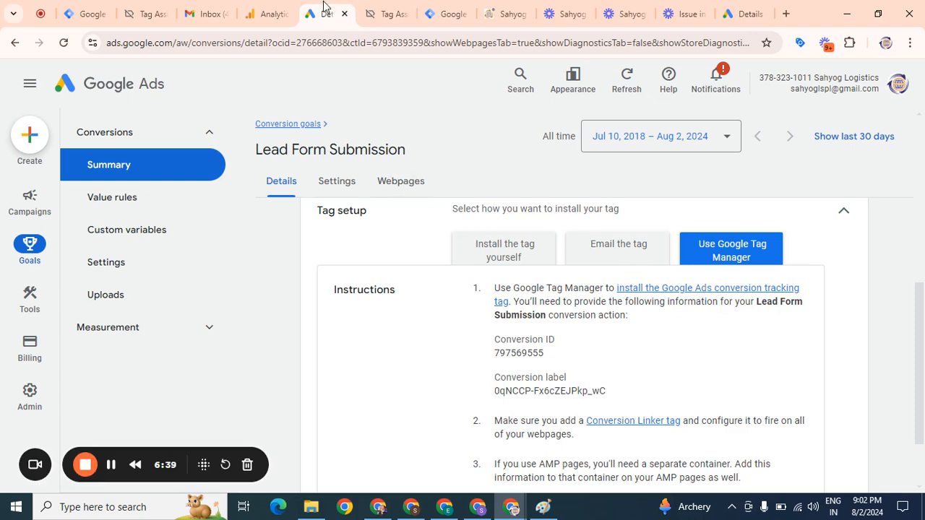
click(744, 14)
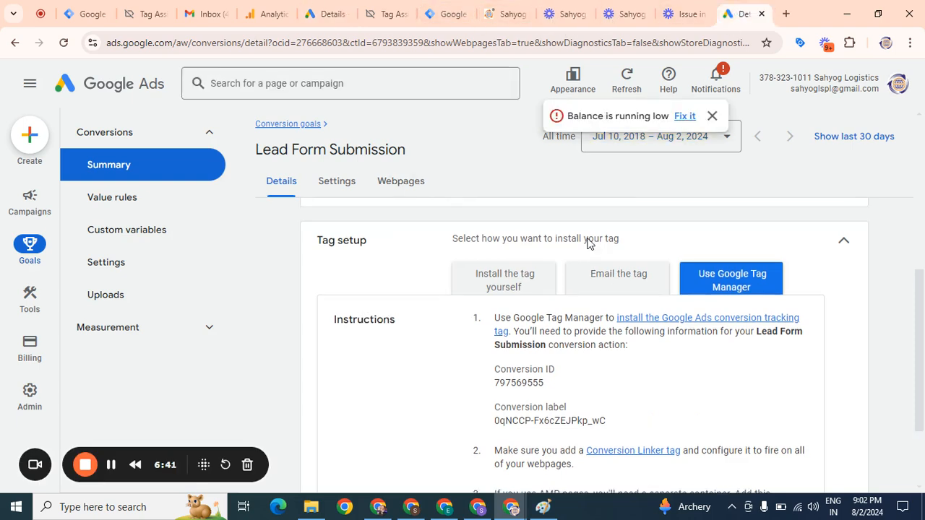
click(109, 169)
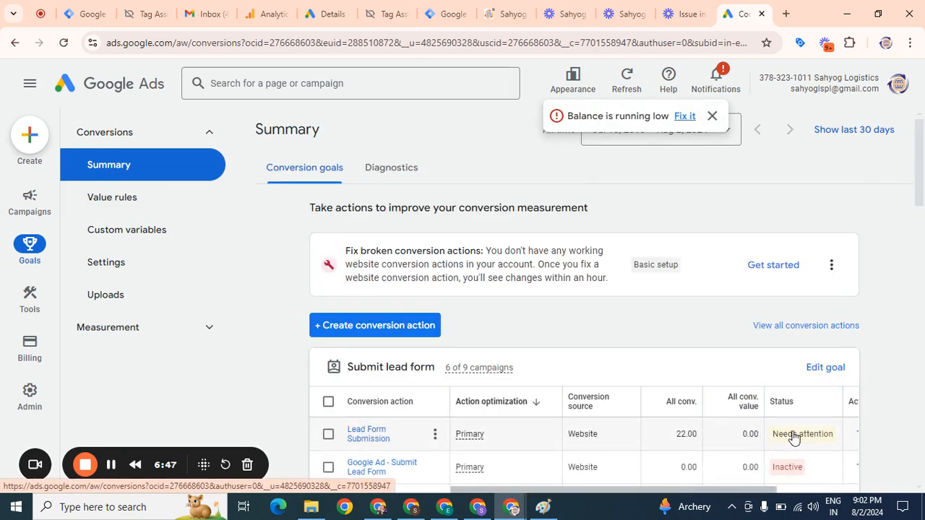
mouse_move(793, 436)
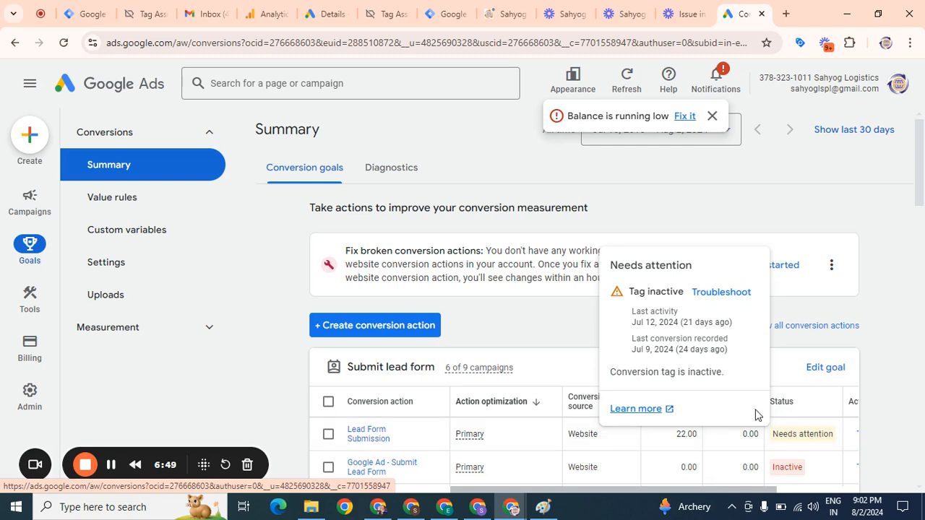
click(65, 43)
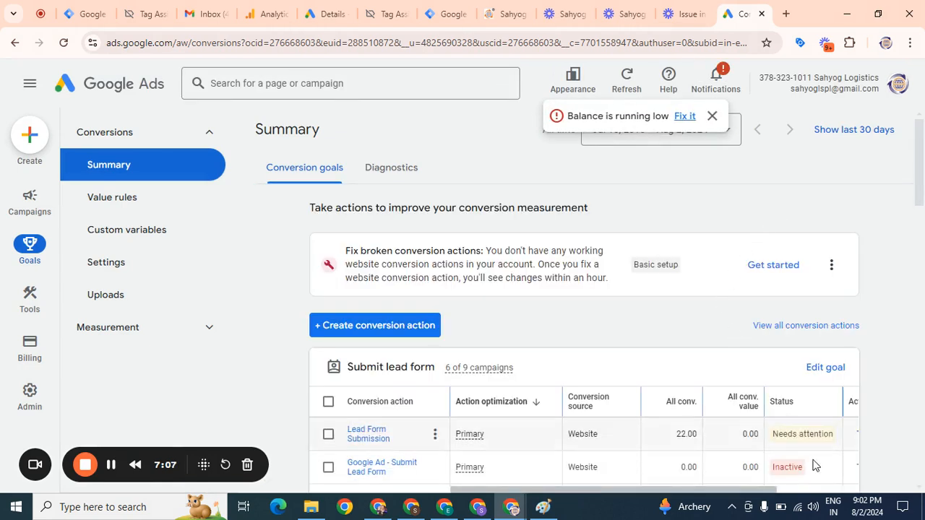
mouse_move(817, 441)
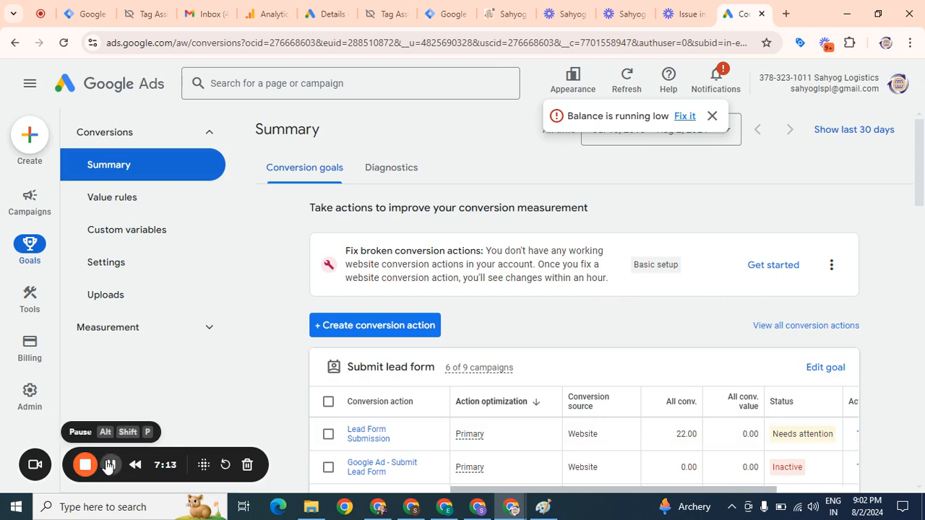
click(109, 465)
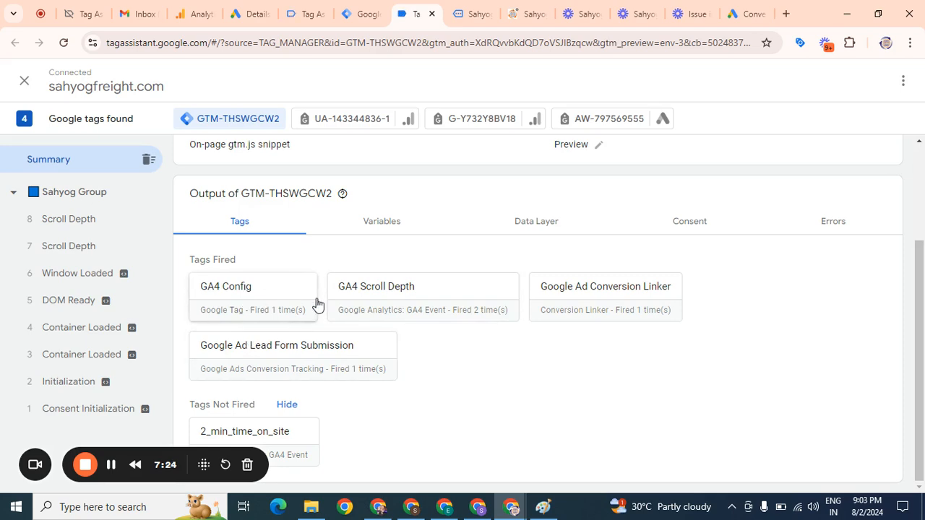
Reload the conversions summary and examine the status of the Submit lead form conversion actions
click(745, 13)
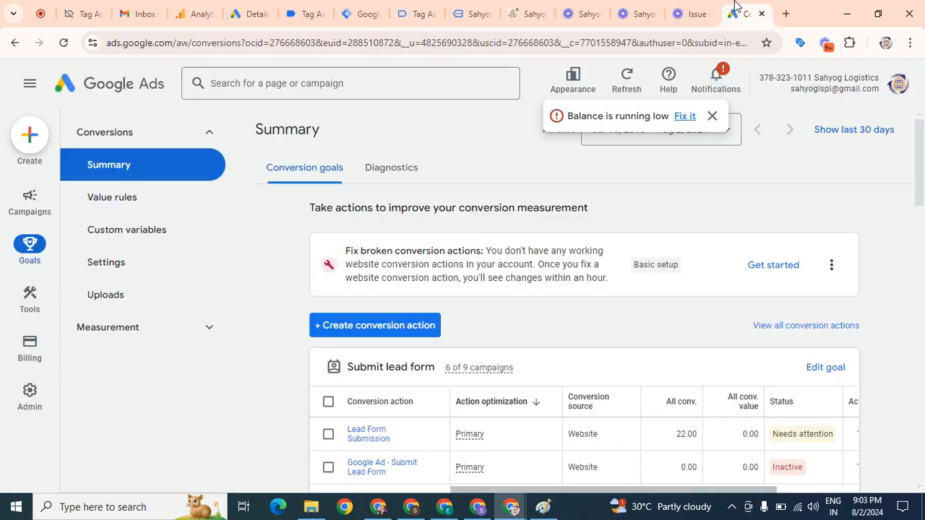
mouse_move(802, 441)
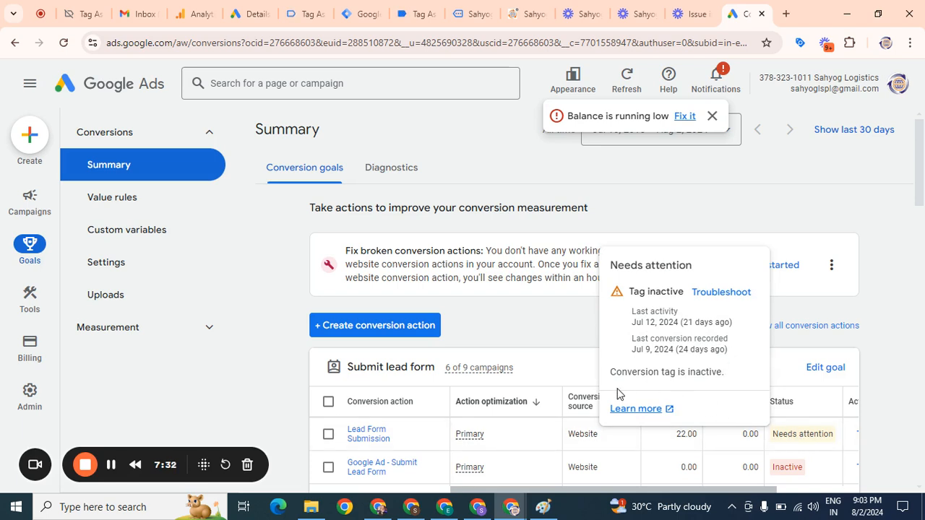
click(64, 44)
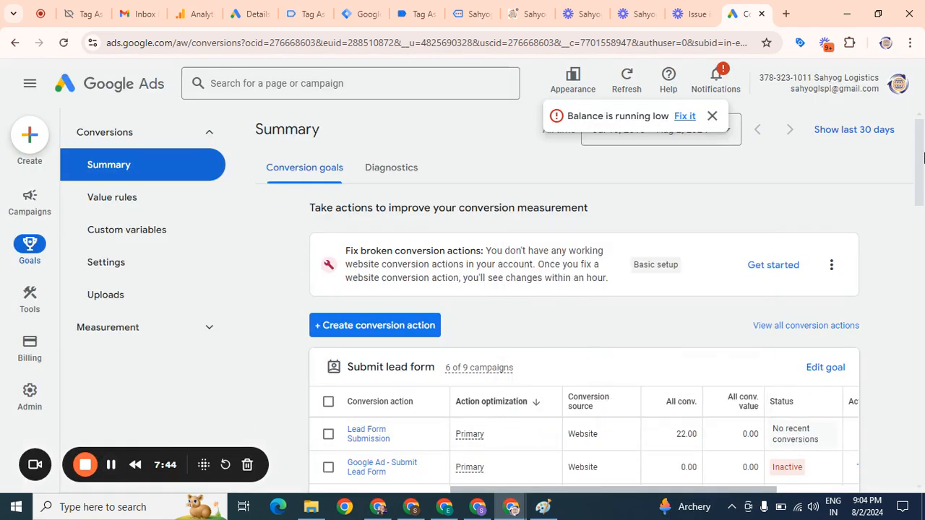
scroll(922, 206, down, 3)
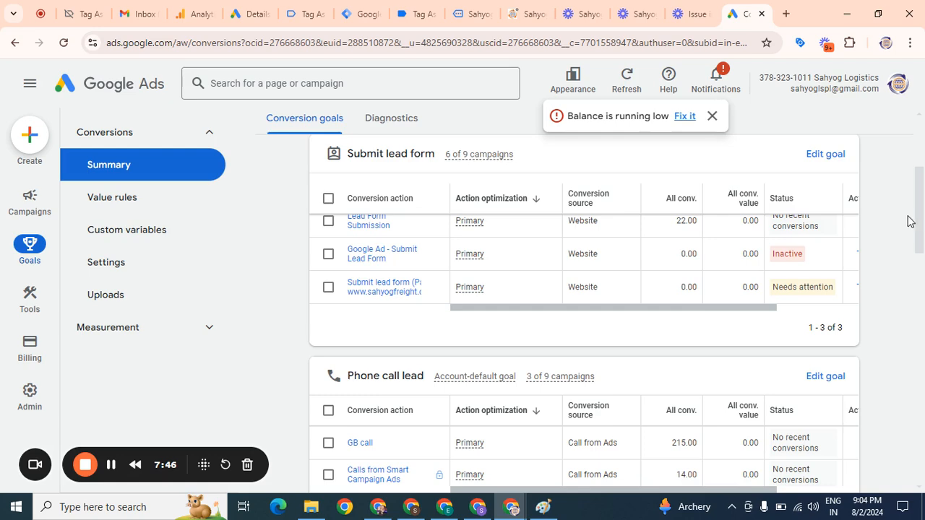
scroll(919, 210, up, 2)
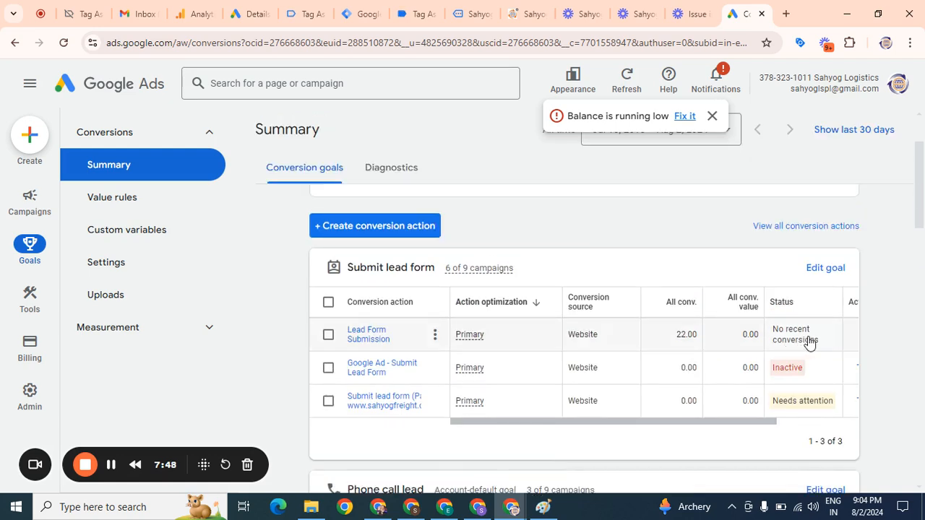
mouse_move(820, 338)
drag(713, 422, 766, 420)
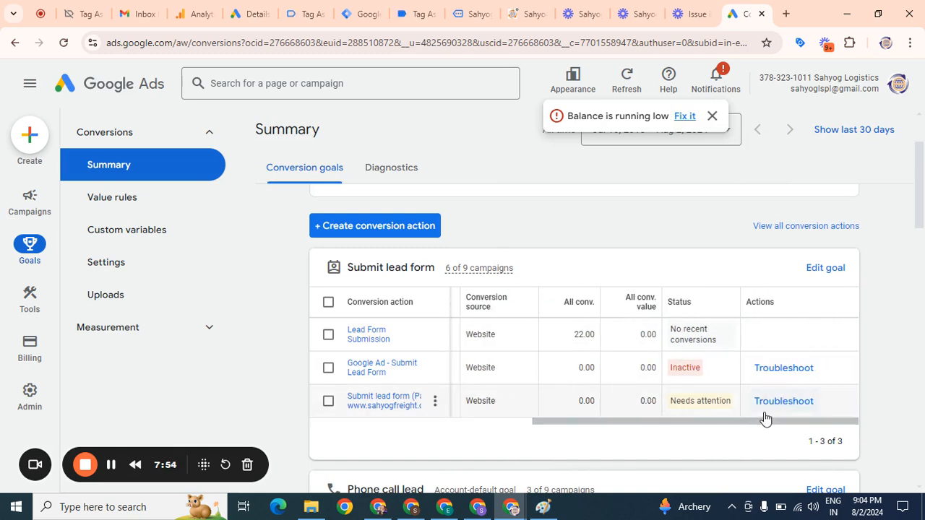
mouse_move(701, 343)
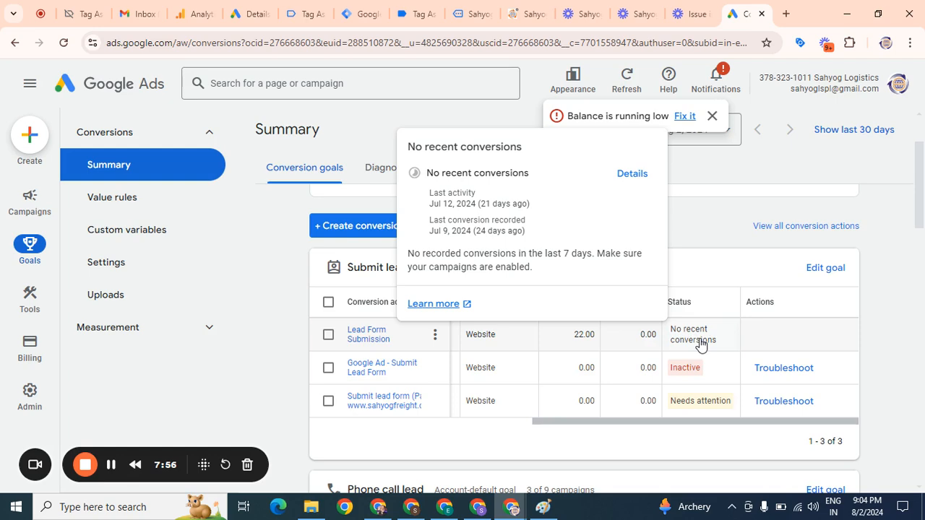